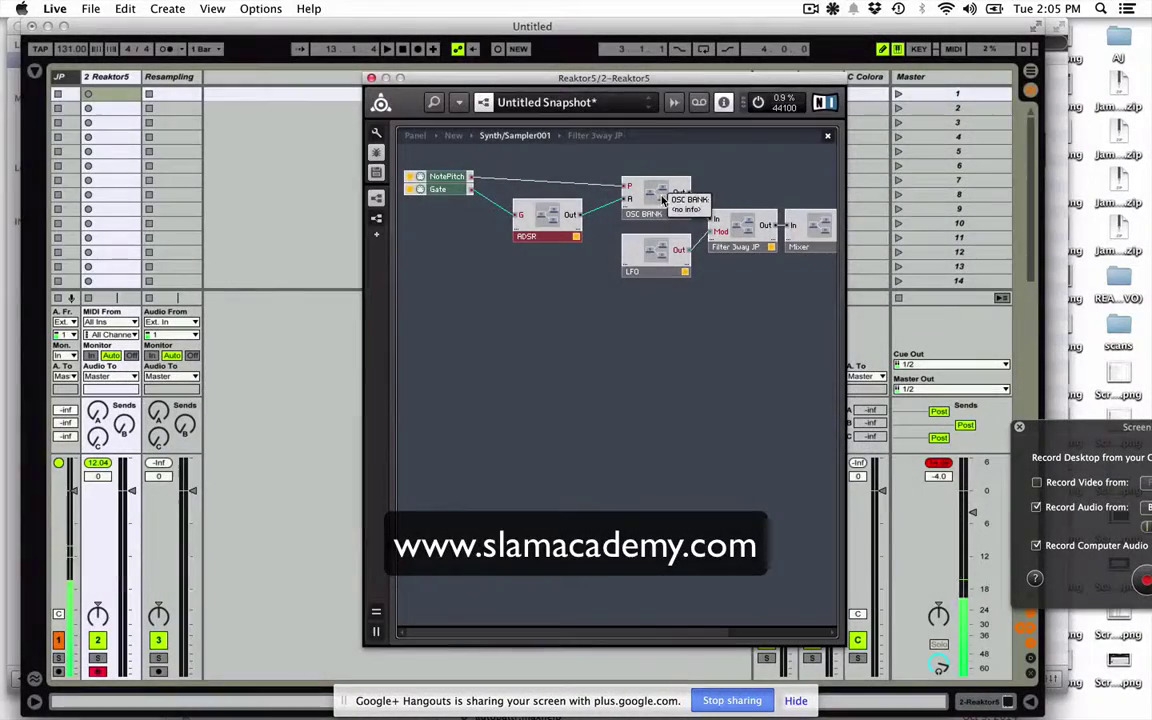
Move the LFO macro down below the filter and check the inside of OSC BANK and the instrument panel.
left_click_drag(666, 251, 627, 343)
double_click(657, 198)
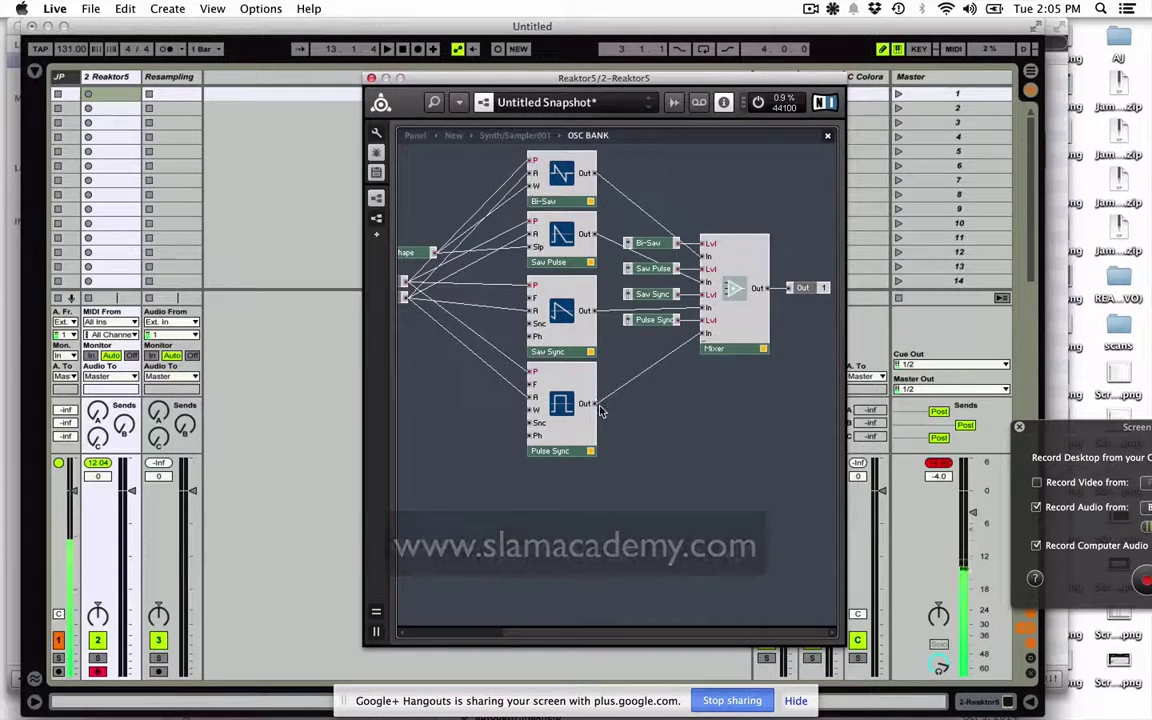
left_click(414, 135)
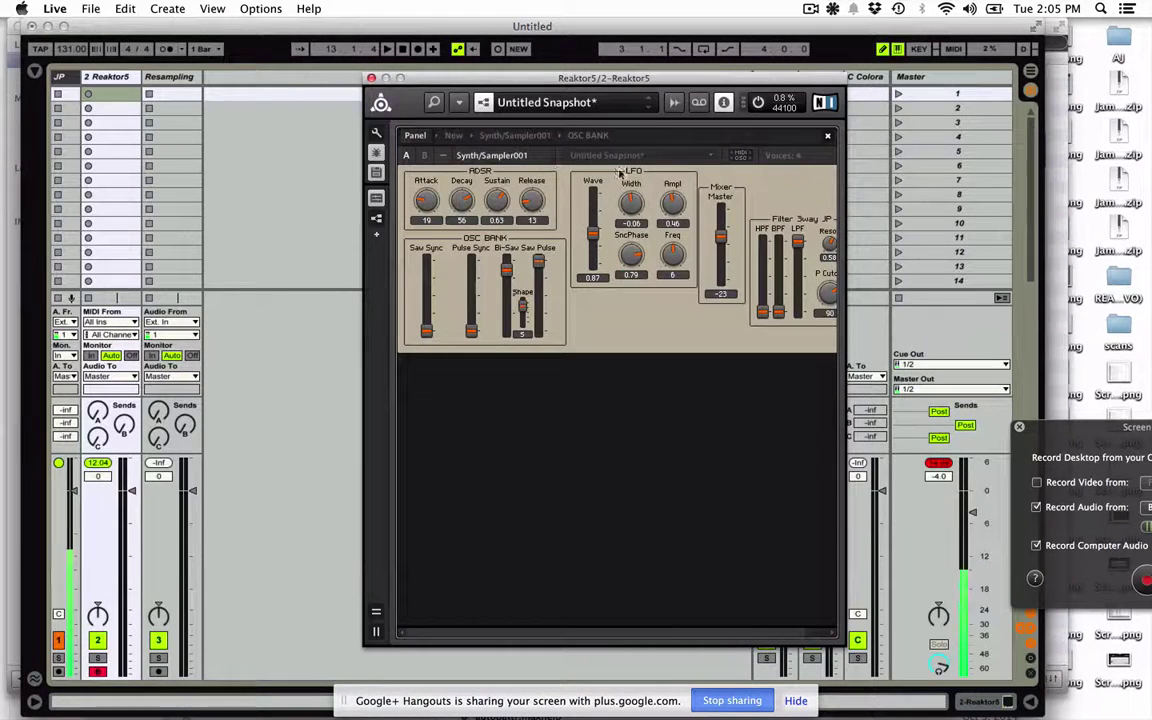
left_click(500, 135)
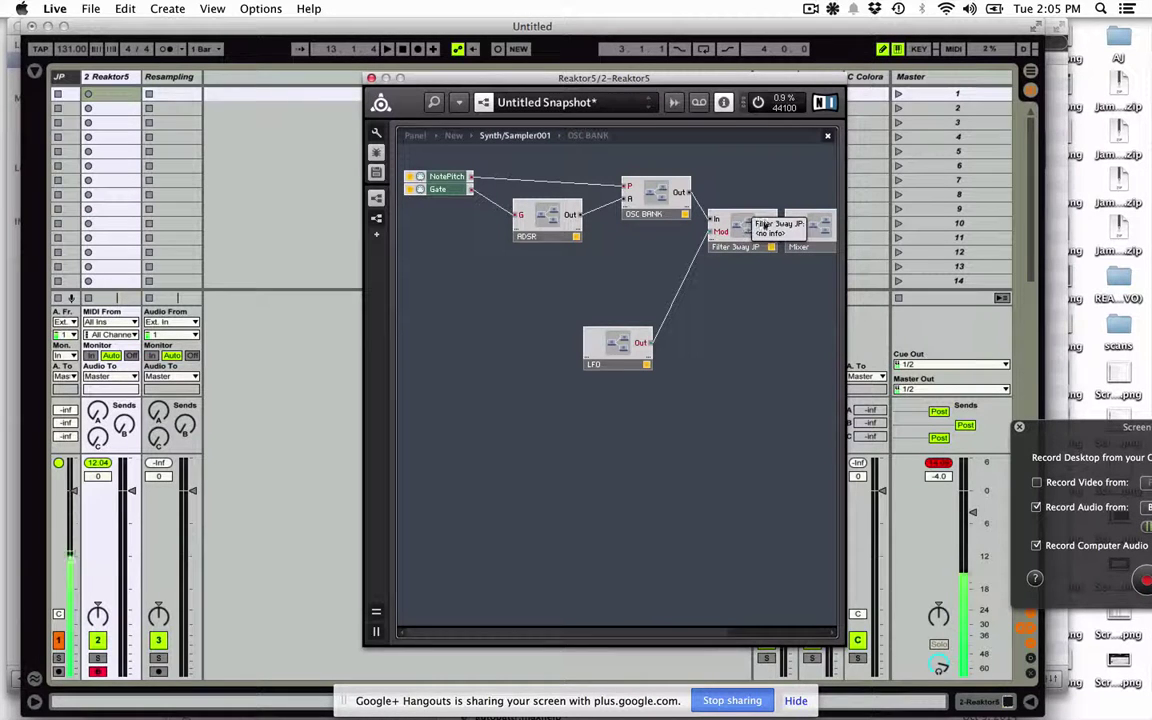
Set the minimum number of ports on the Mixer inside OSC BANK to 5.
double_click(655, 192)
left_click(760, 308)
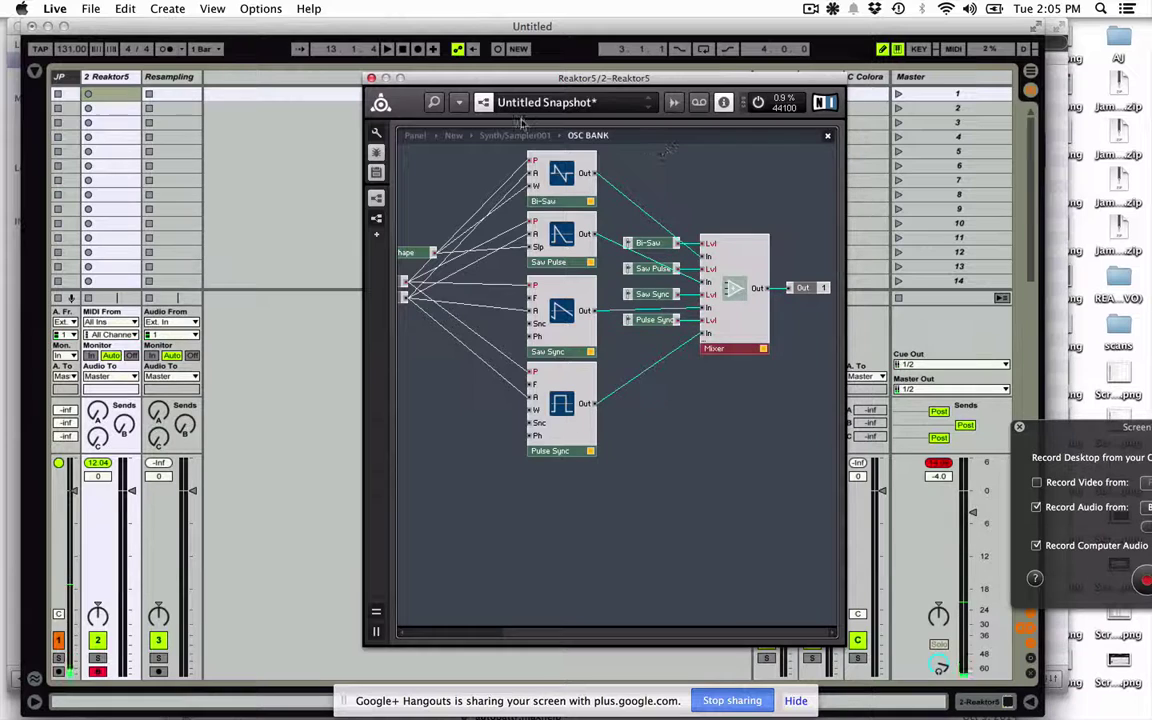
left_click(434, 104)
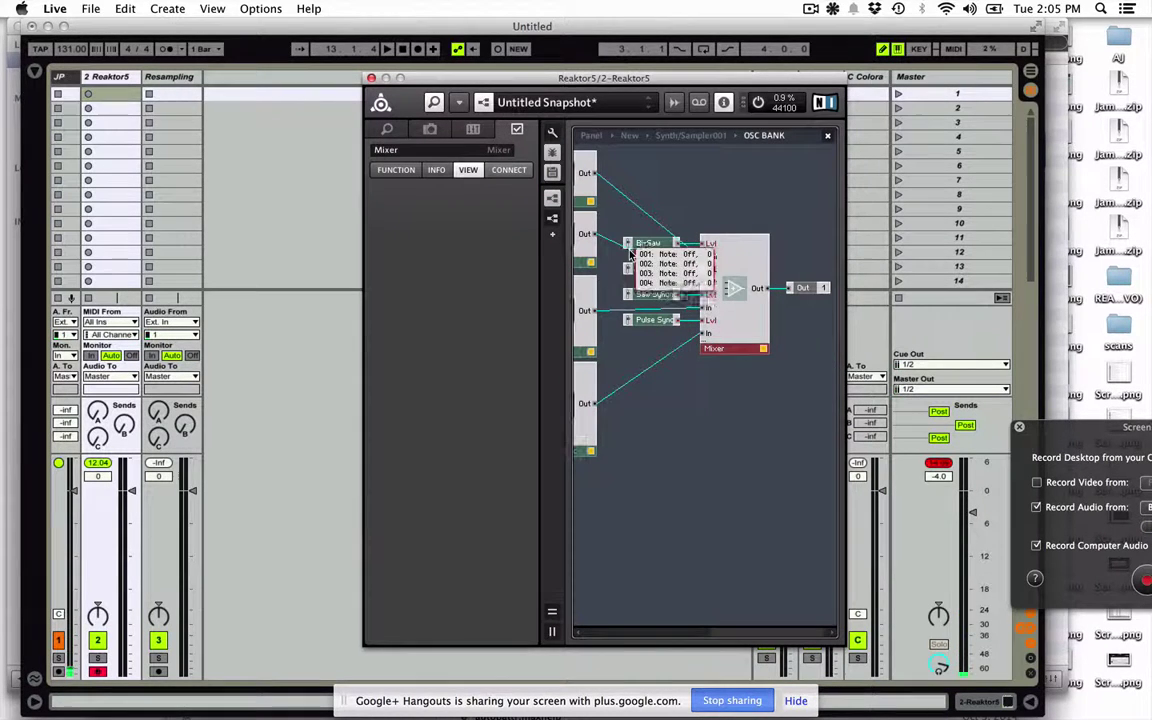
left_click(396, 169)
left_click_drag(420, 249, 420, 246)
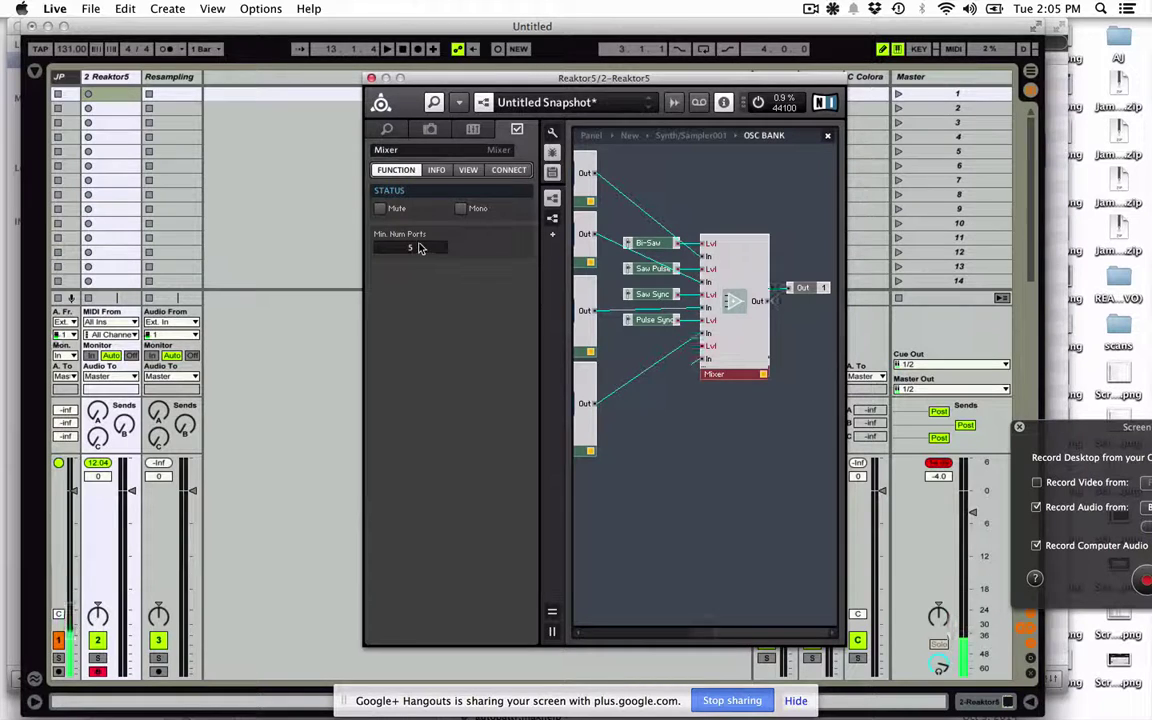
Create a level control on the mixer's fifth Lvl input and name it Sampler.
right_click(703, 347)
left_click(727, 348)
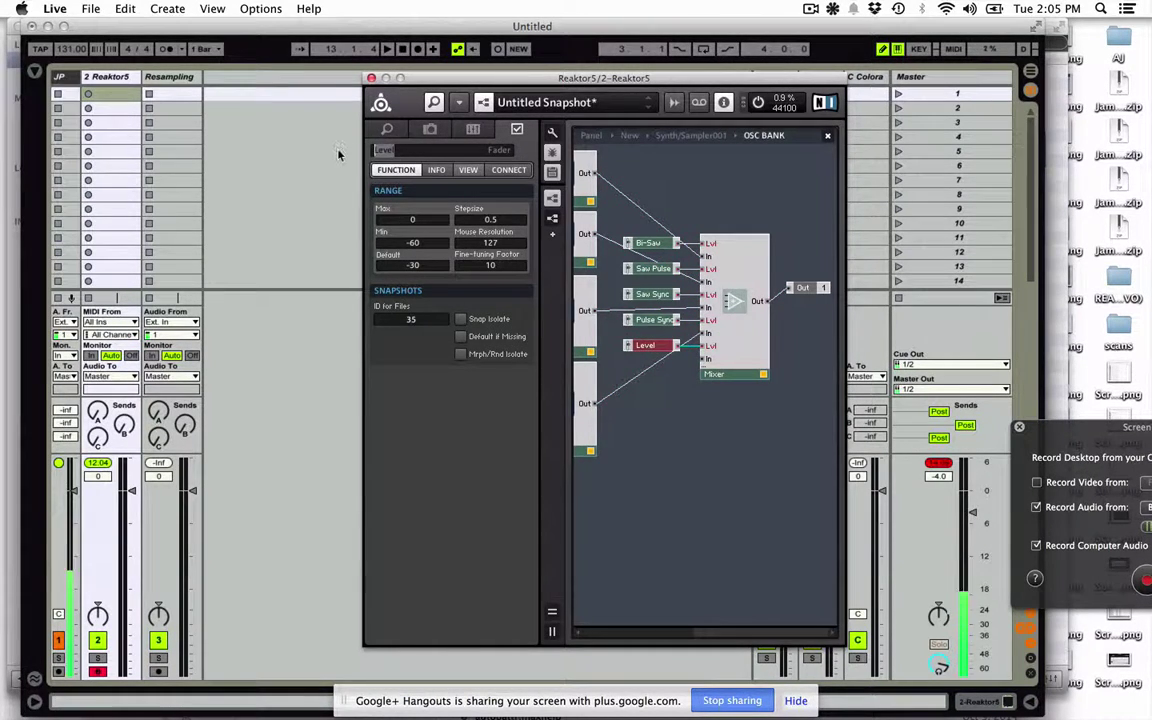
type("Sampler")
key("Return")
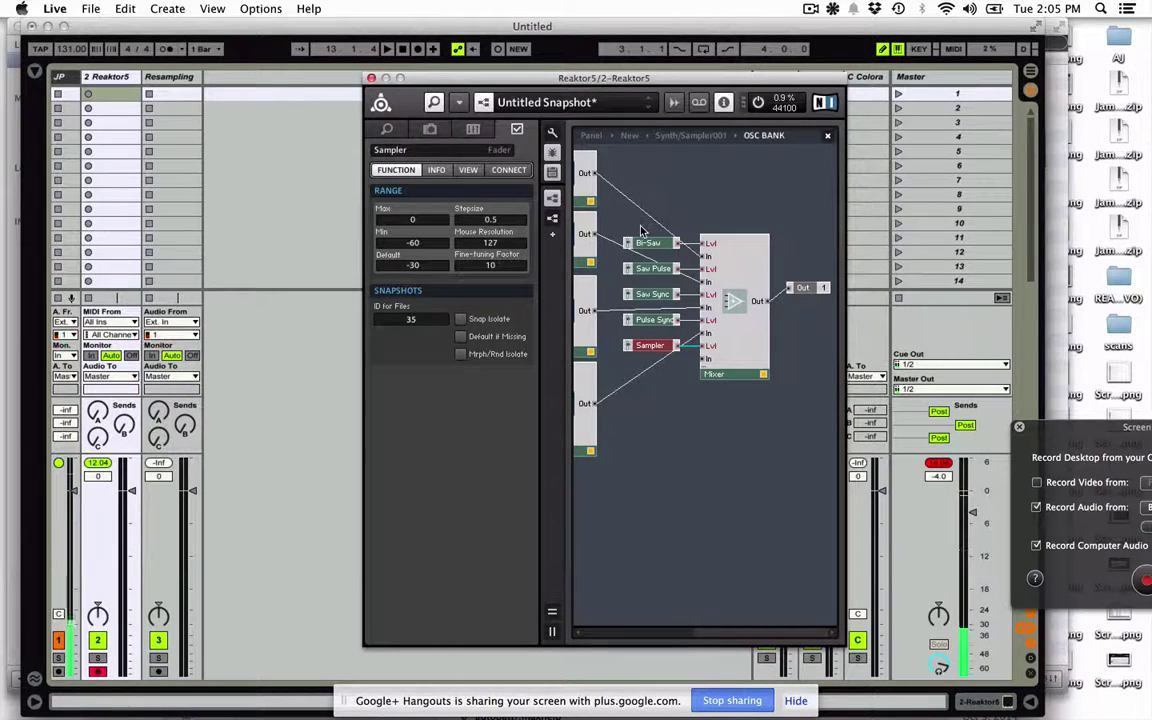
scroll(702, 429, "left", 5)
scroll(702, 429, "right", 1)
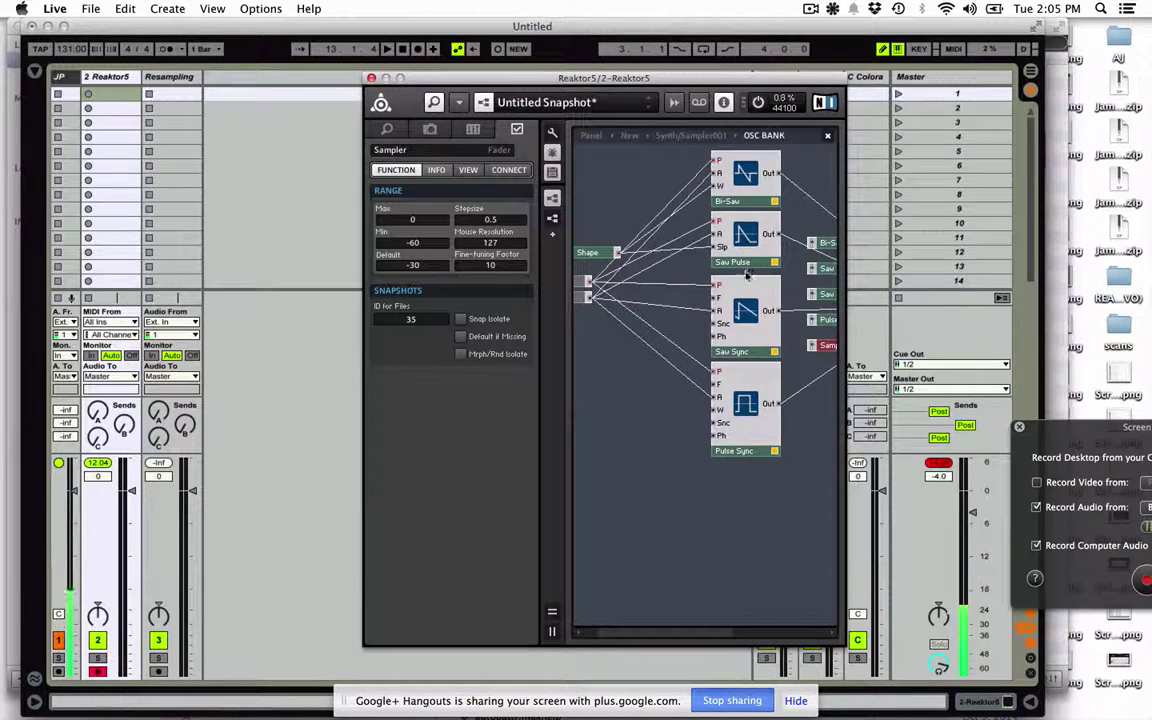
right_click(740, 480)
mouse_move(791, 518)
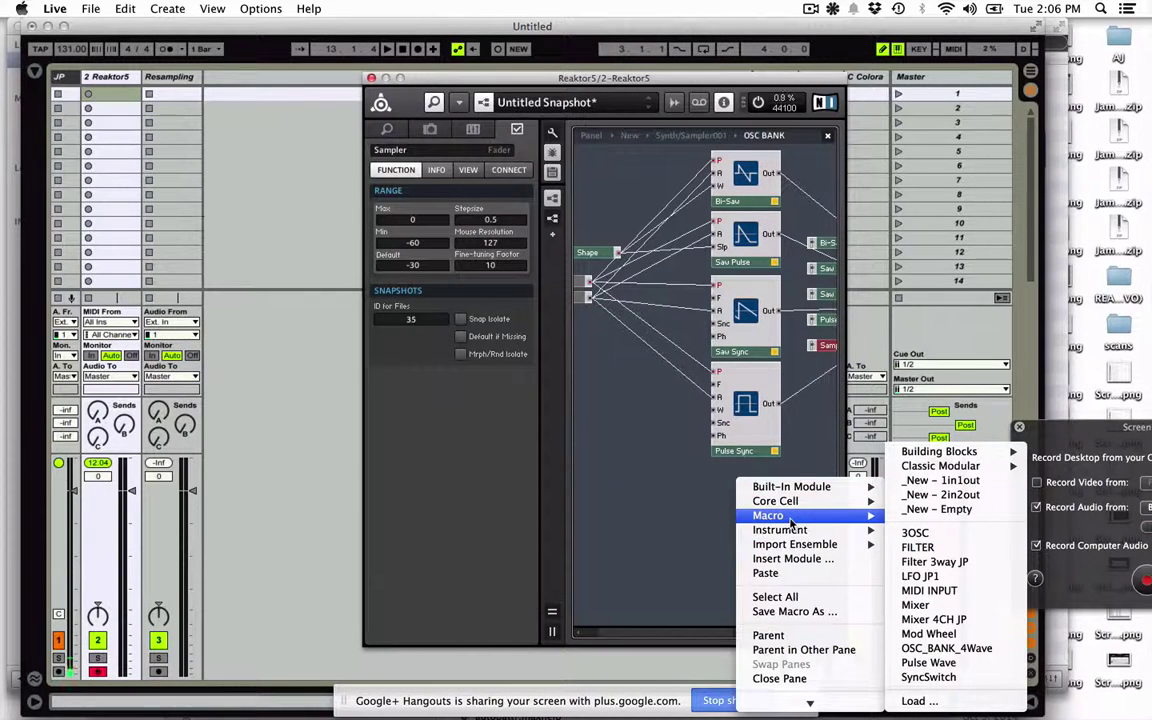
mouse_move(930, 451)
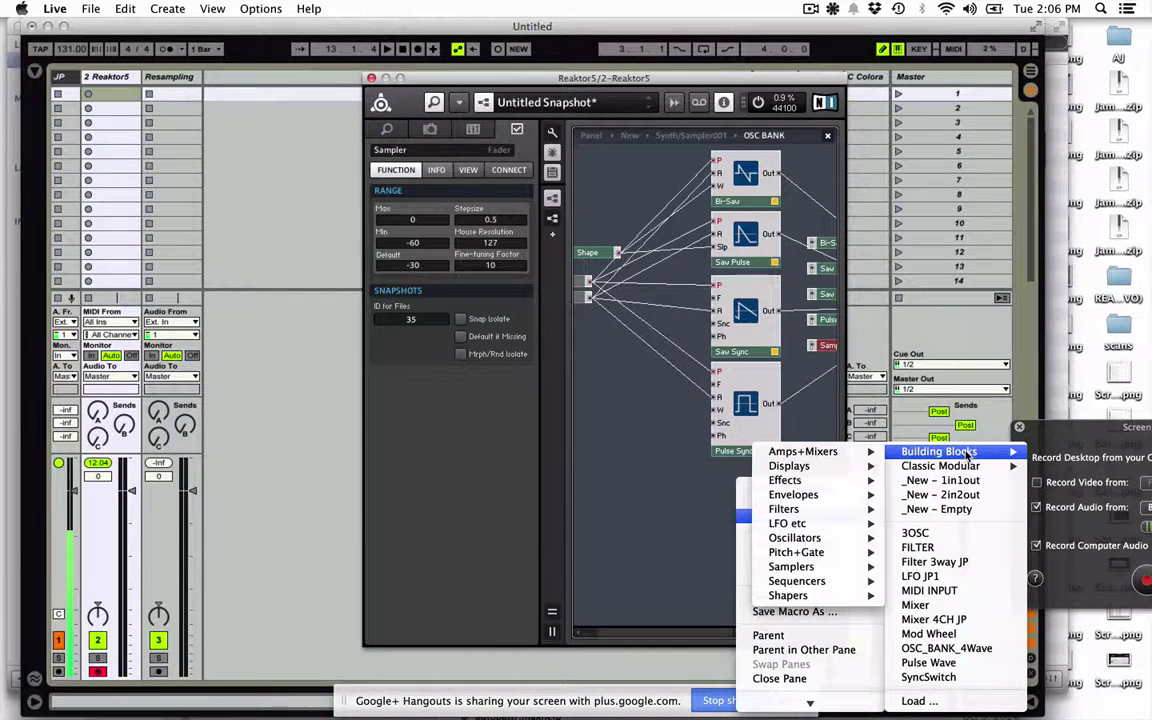
mouse_move(843, 568)
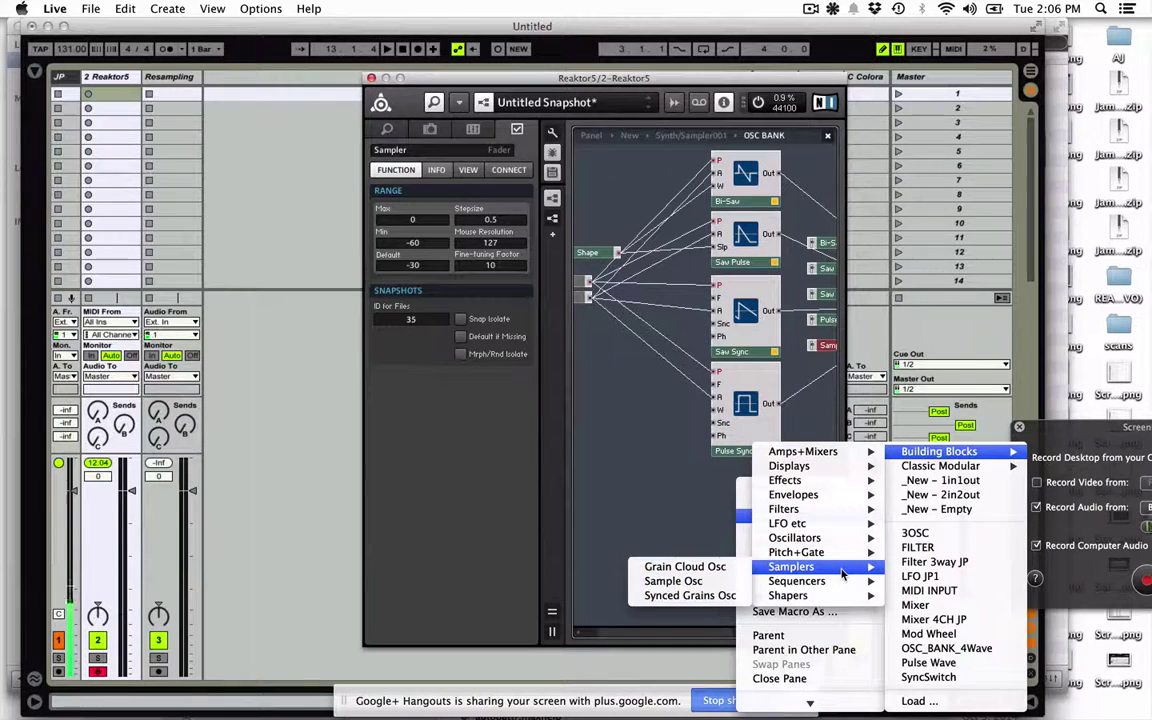
left_click(650, 494)
Insert a built-in Grain Resynth sampler module and place it directly below the Pulse Sync oscillator.
right_click(737, 494)
mouse_move(847, 490)
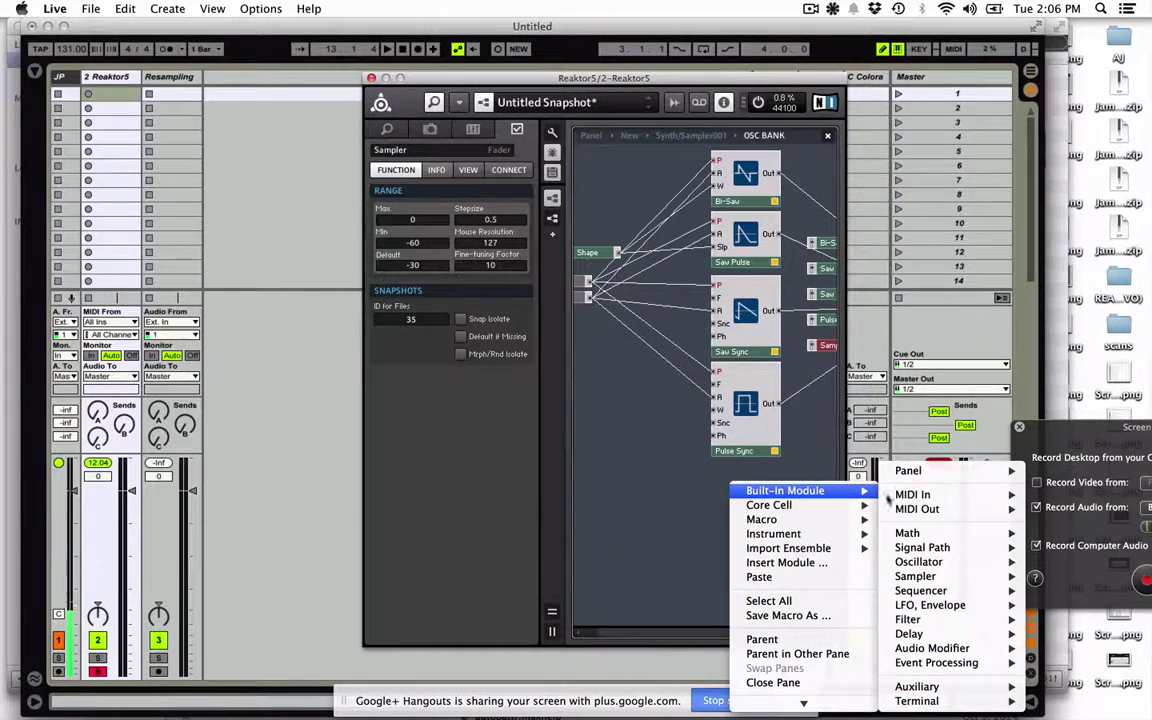
mouse_move(953, 541)
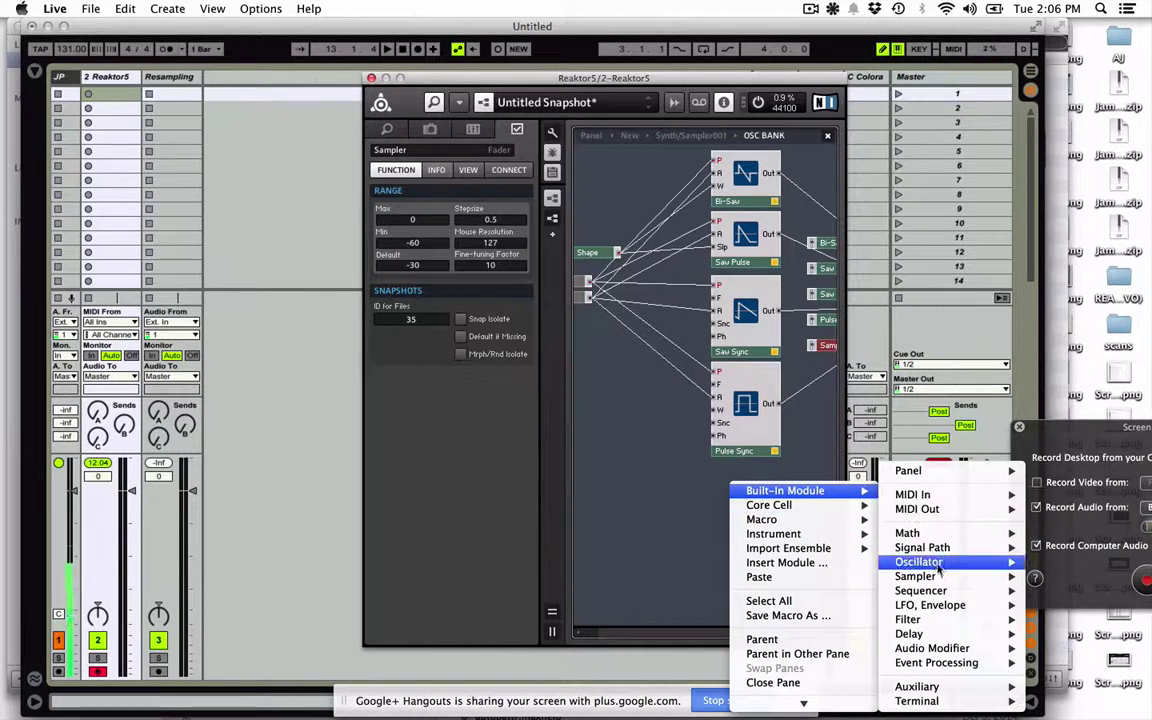
mouse_move(938, 578)
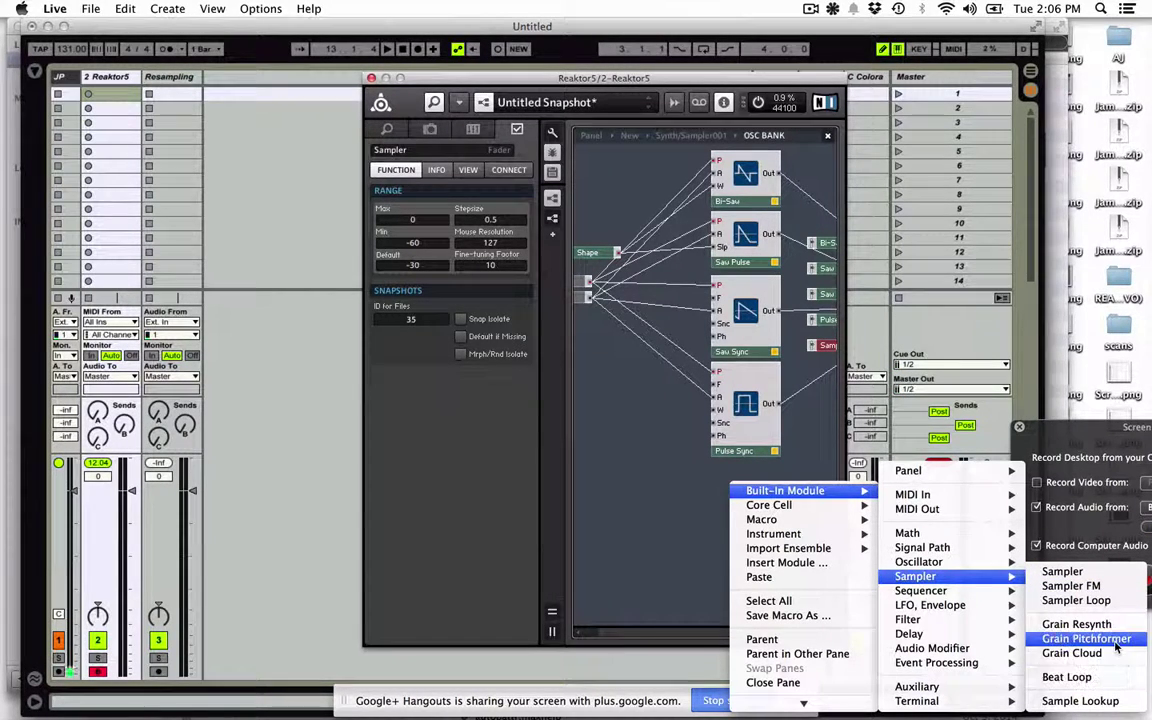
left_click(1088, 624)
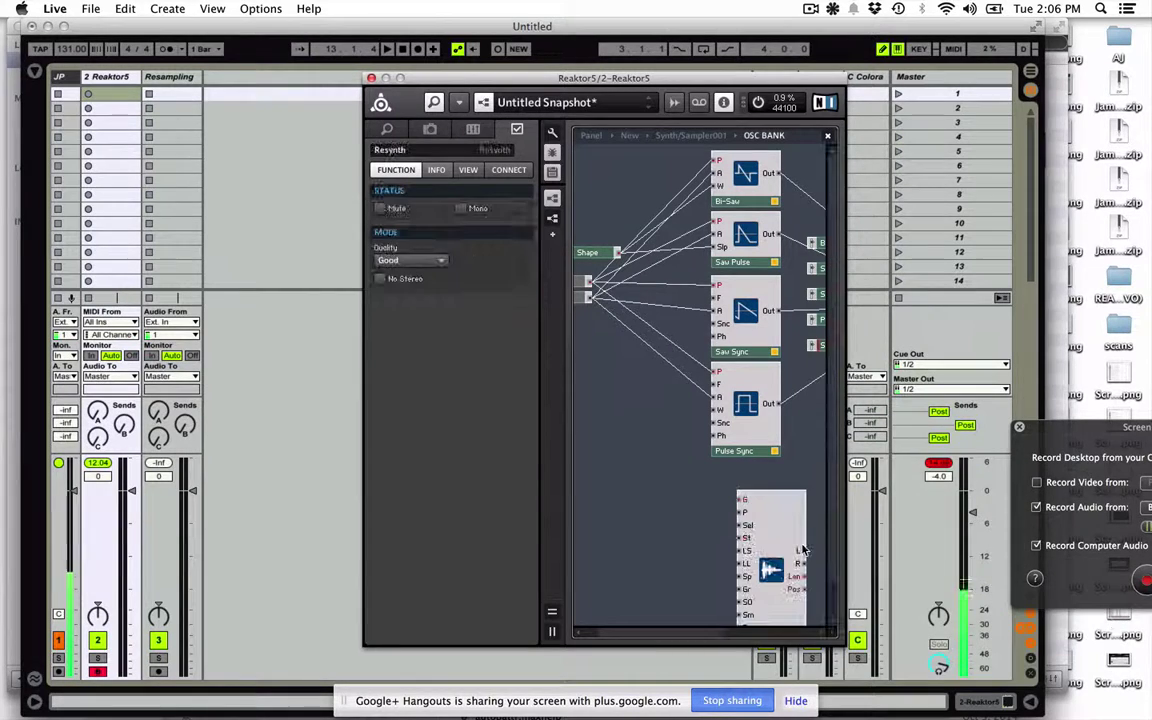
left_click_drag(758, 533, 736, 521)
Wire the Resynth module's L output to the fifth In of the mixer.
scroll(802, 539, "right", 3)
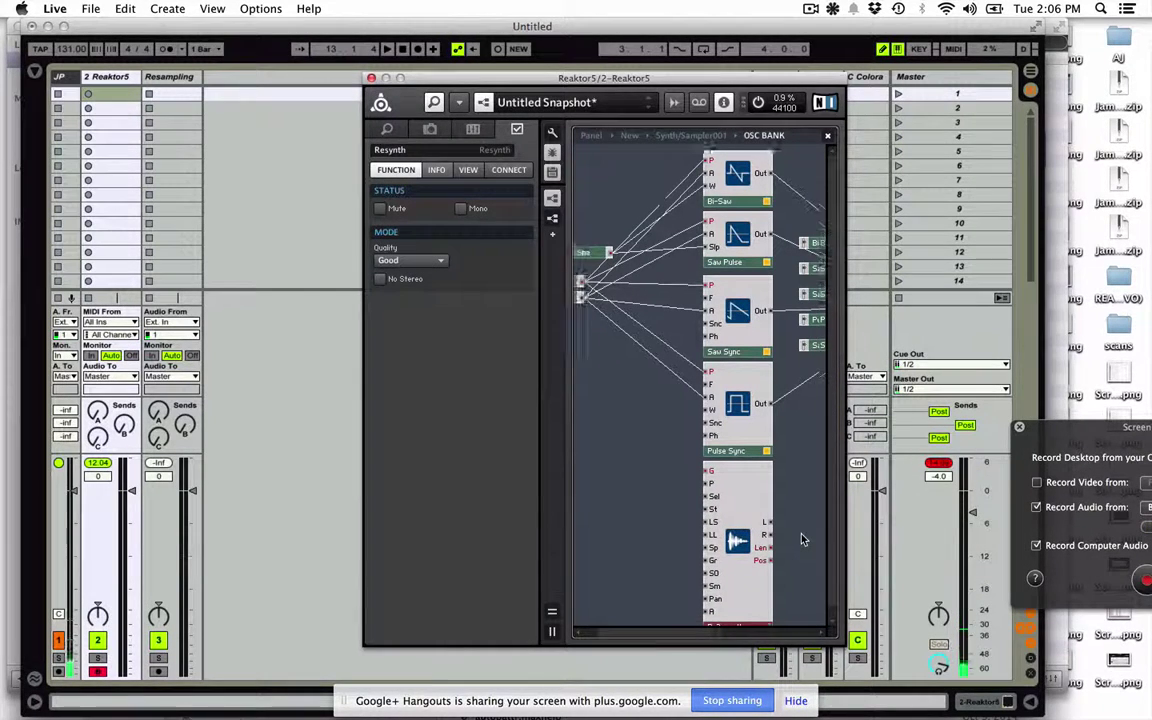
scroll(801, 540, "right", 3)
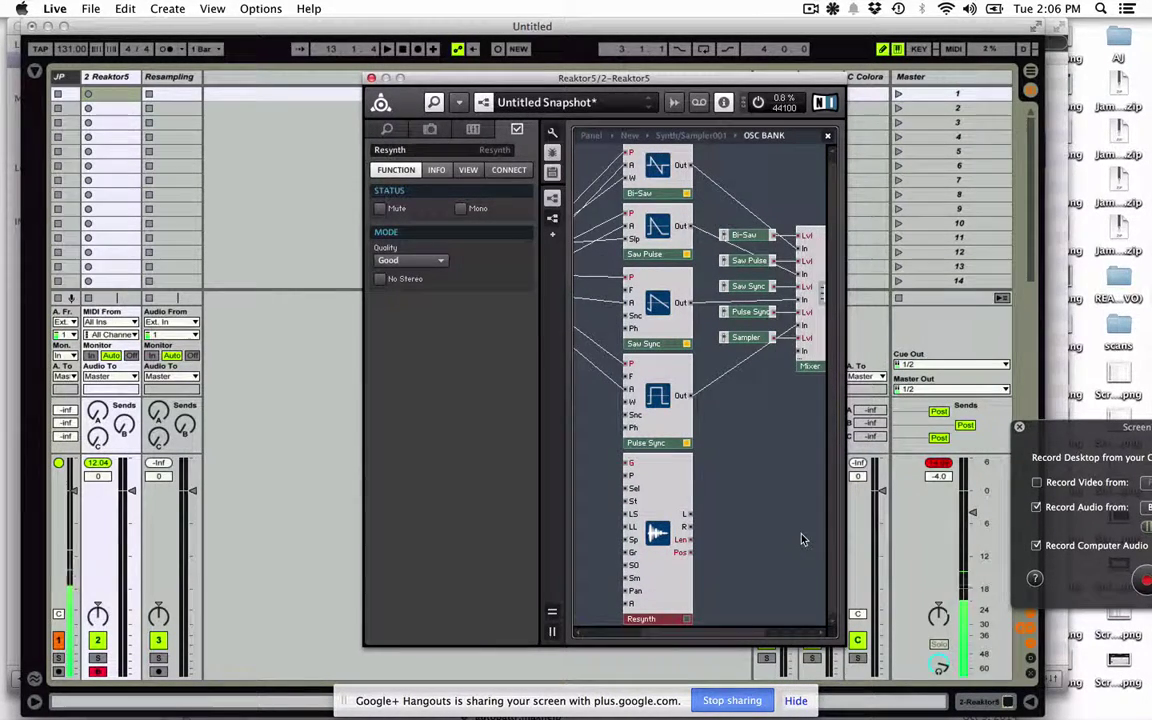
left_click_drag(686, 512, 802, 345)
Wire the macro's P and A inputs to the Resynth module's P and A ports.
scroll(680, 535, "left", 5)
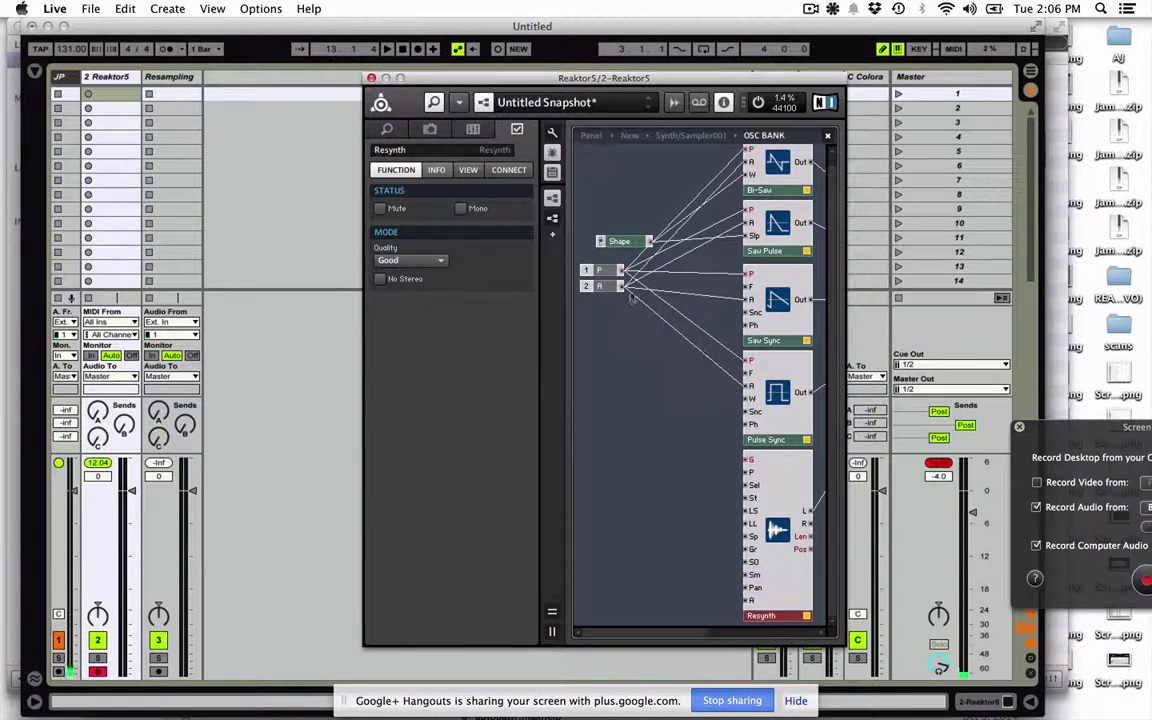
left_click_drag(622, 286, 755, 472)
left_click_drag(622, 264, 746, 585)
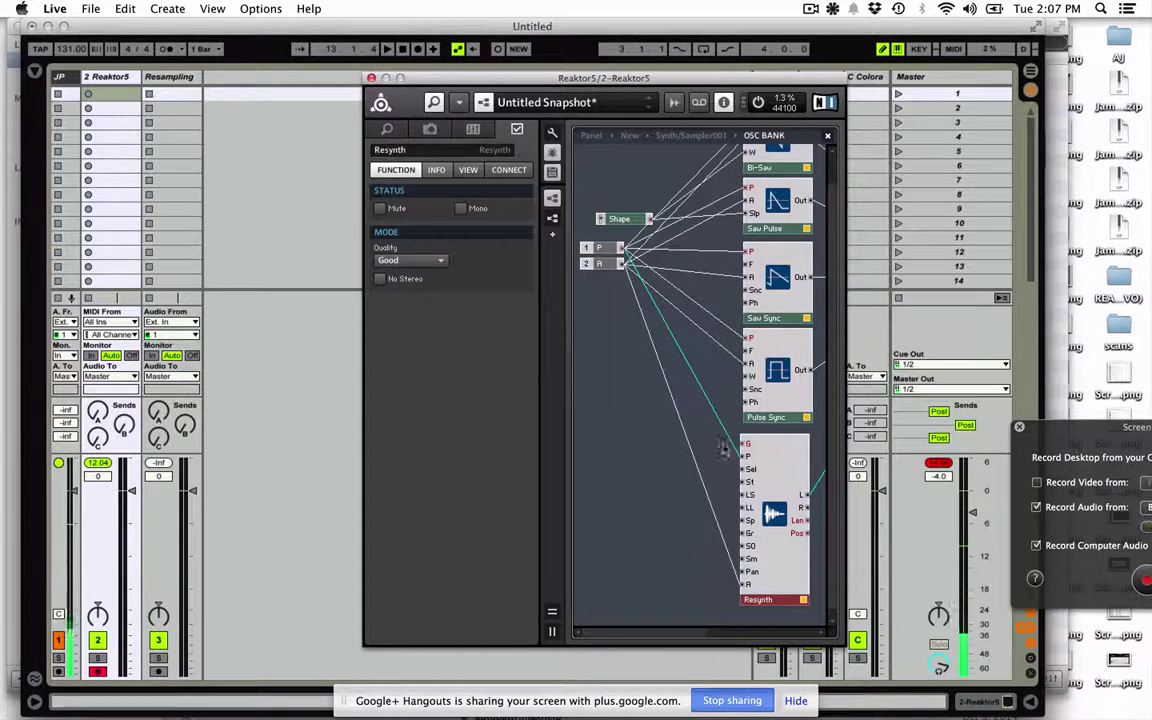
scroll(770, 575, "right", 3)
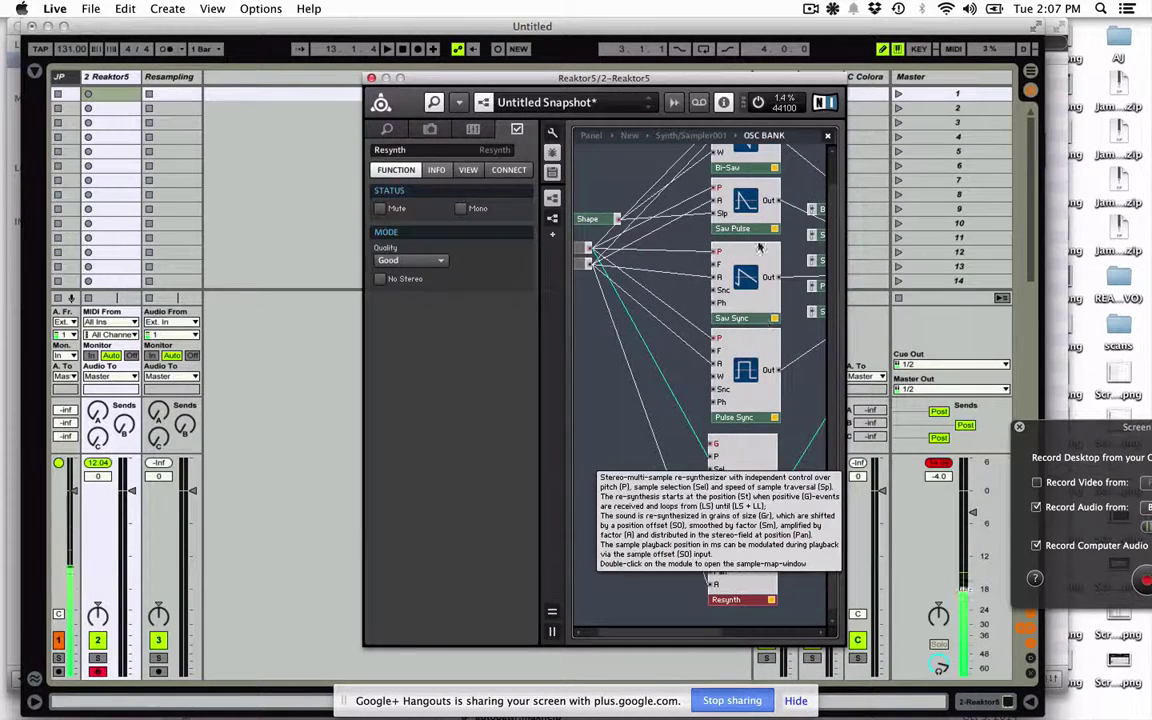
Show the instrument panel without the side pane and arrange the overlapping OSC BANK controls, placing the Resynth display beneath the faders.
left_click(591, 135)
left_click_drag(546, 81, 362, 67)
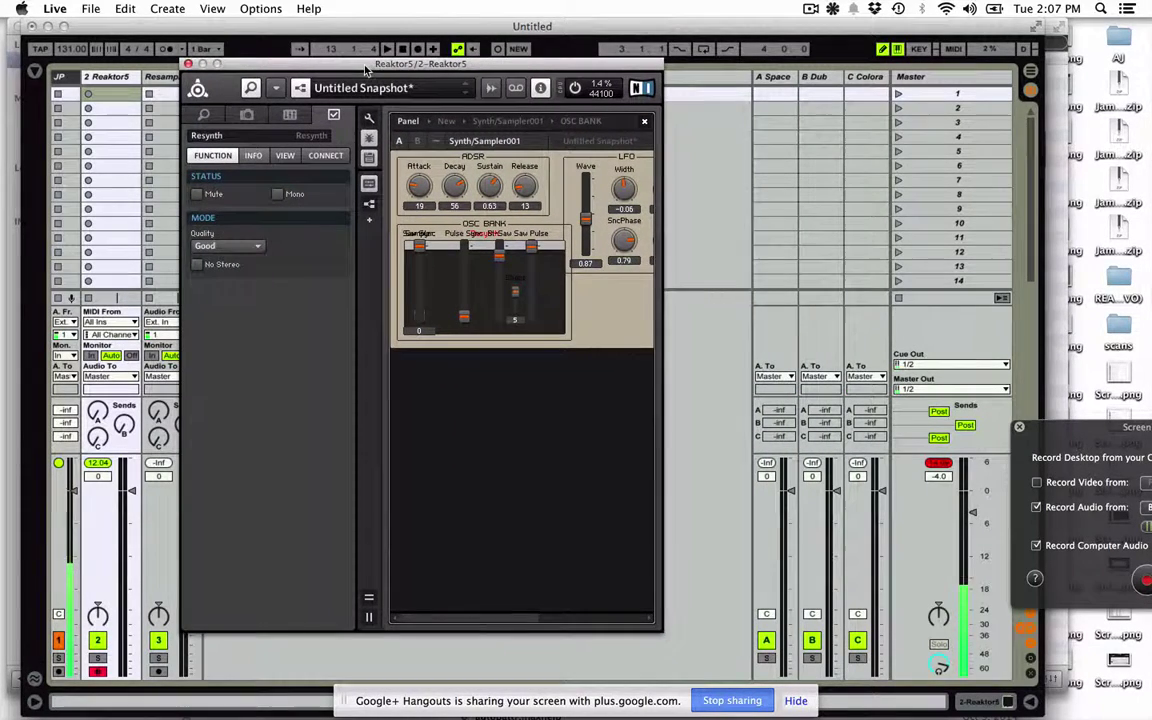
left_click(301, 89)
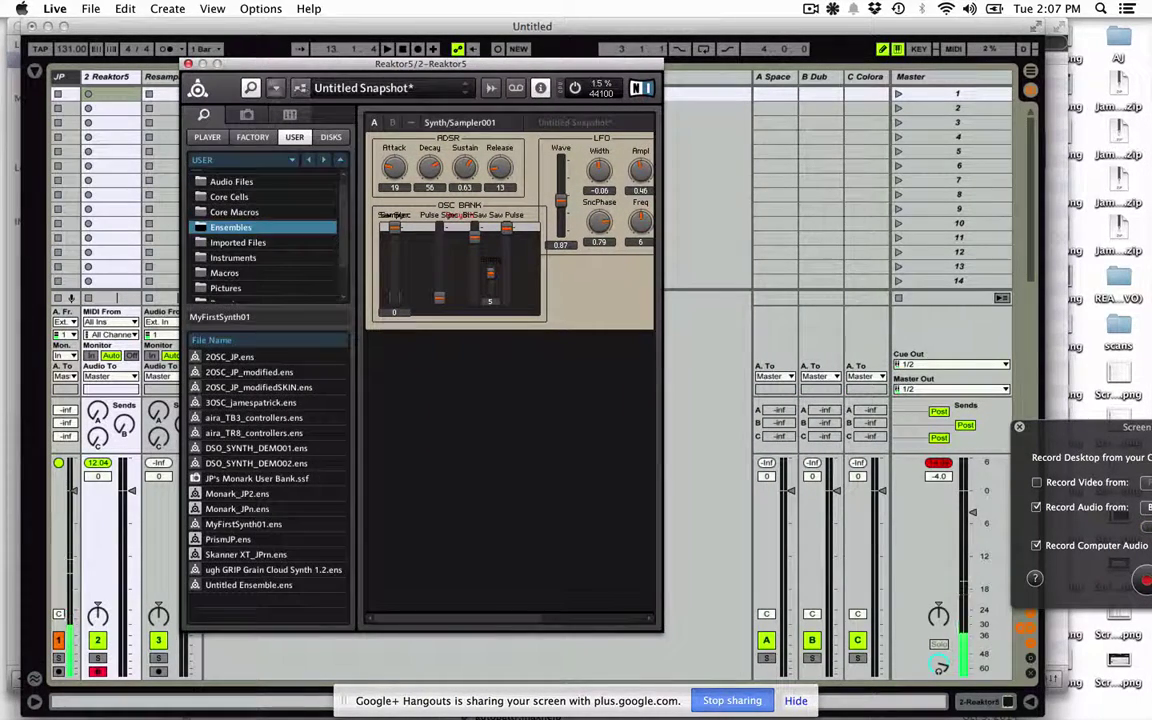
left_click(252, 88)
left_click(300, 89)
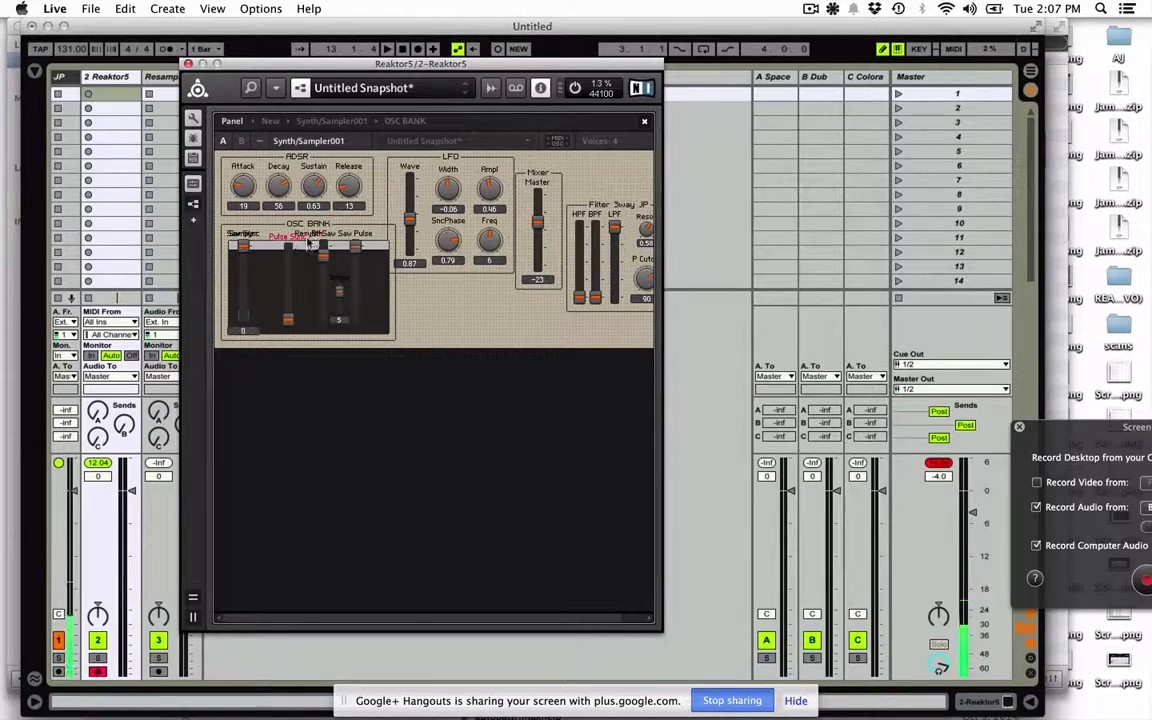
left_click_drag(311, 241, 307, 345)
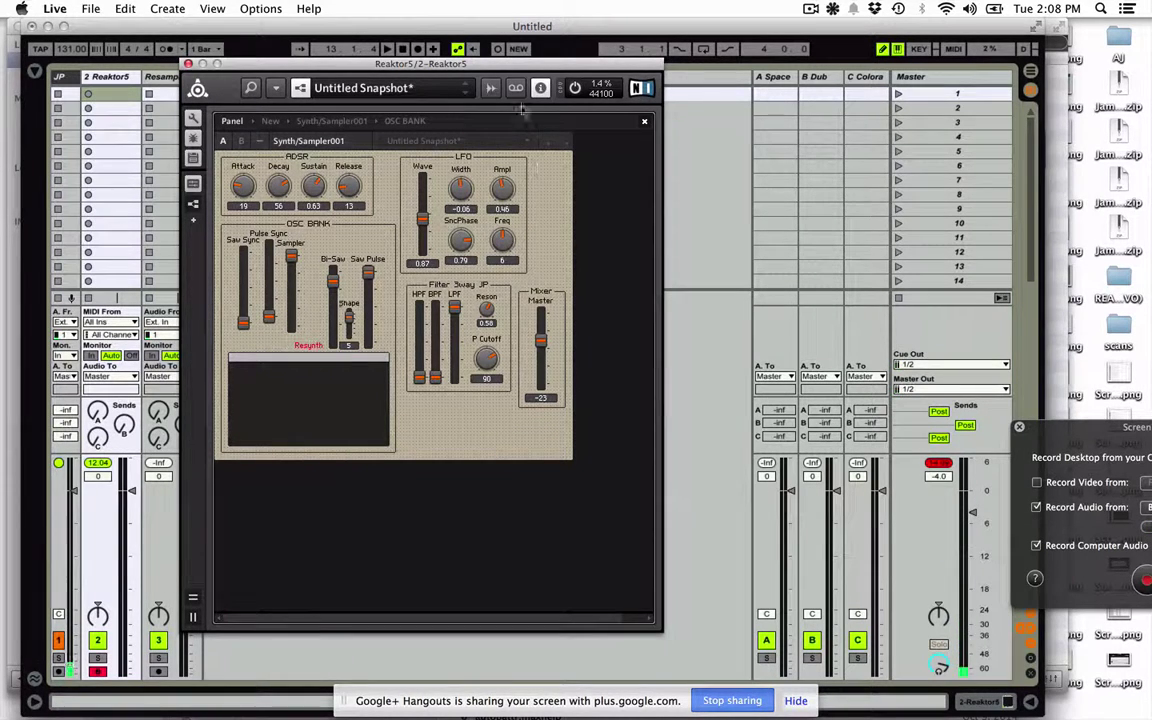
Expand the Reaktor window to its full header and bring the Resynth sample map into full view.
left_click(492, 89)
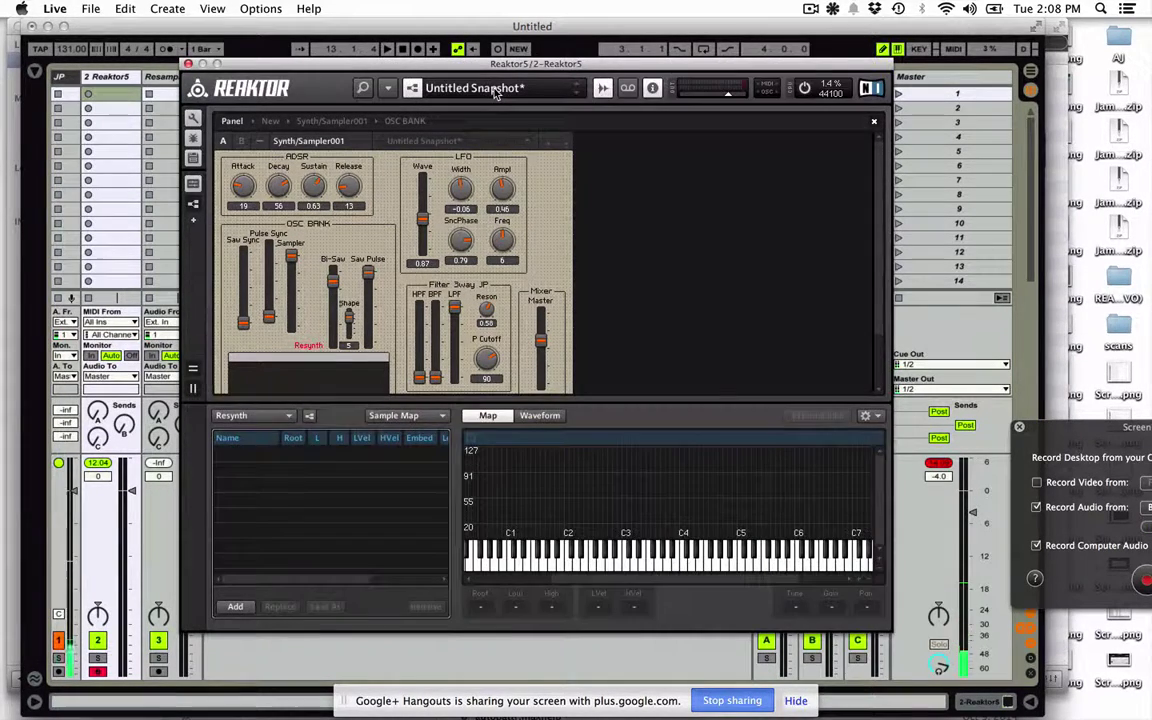
left_click_drag(414, 66, 493, 68)
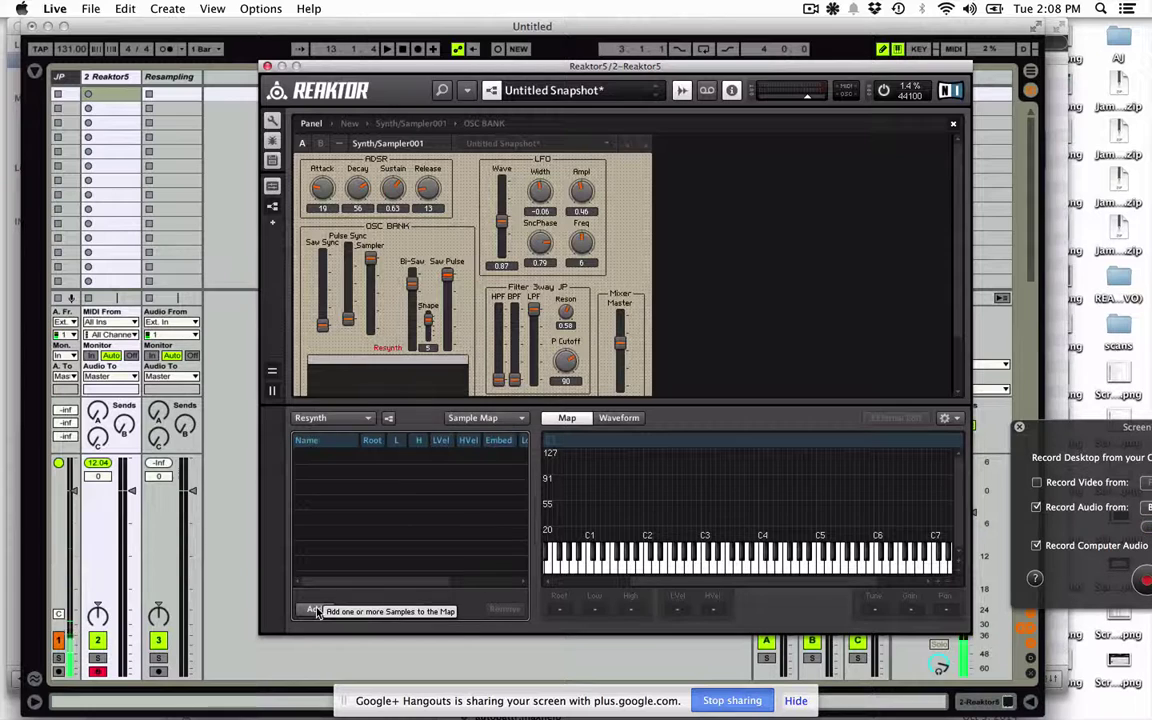
left_click(317, 611)
Arm the JP audio track in Live, record a short clip, and load it into Reaktor's Resynth sample map.
left_click(58, 670)
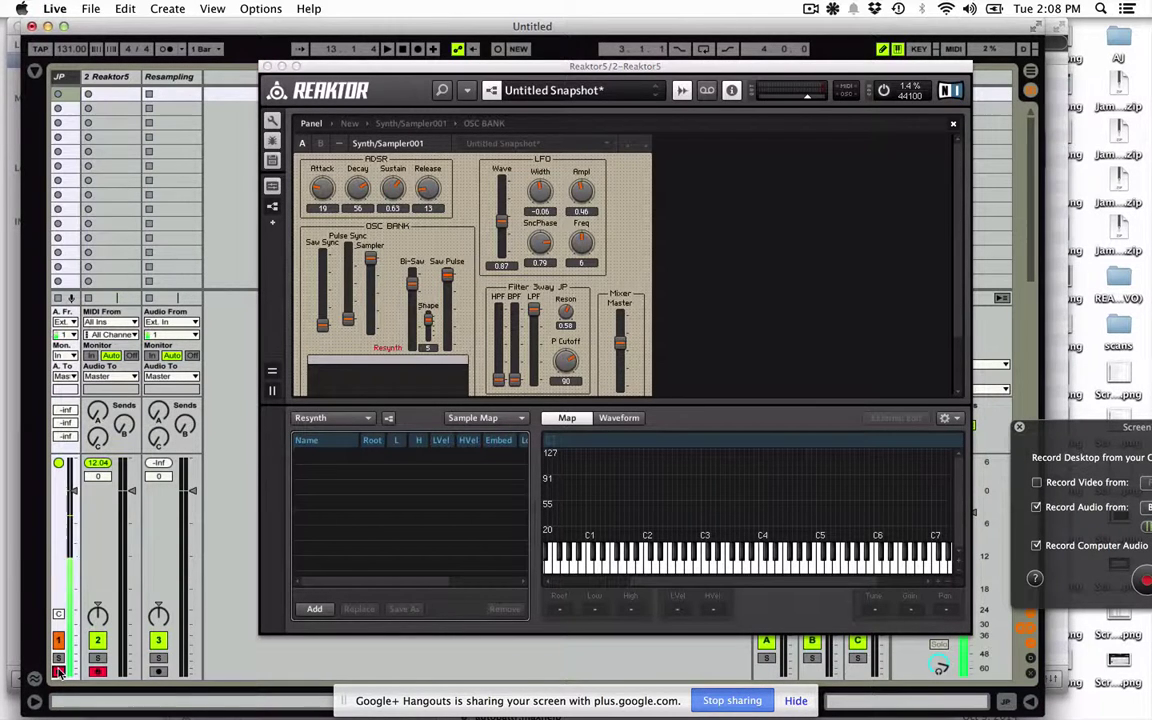
left_click(59, 180)
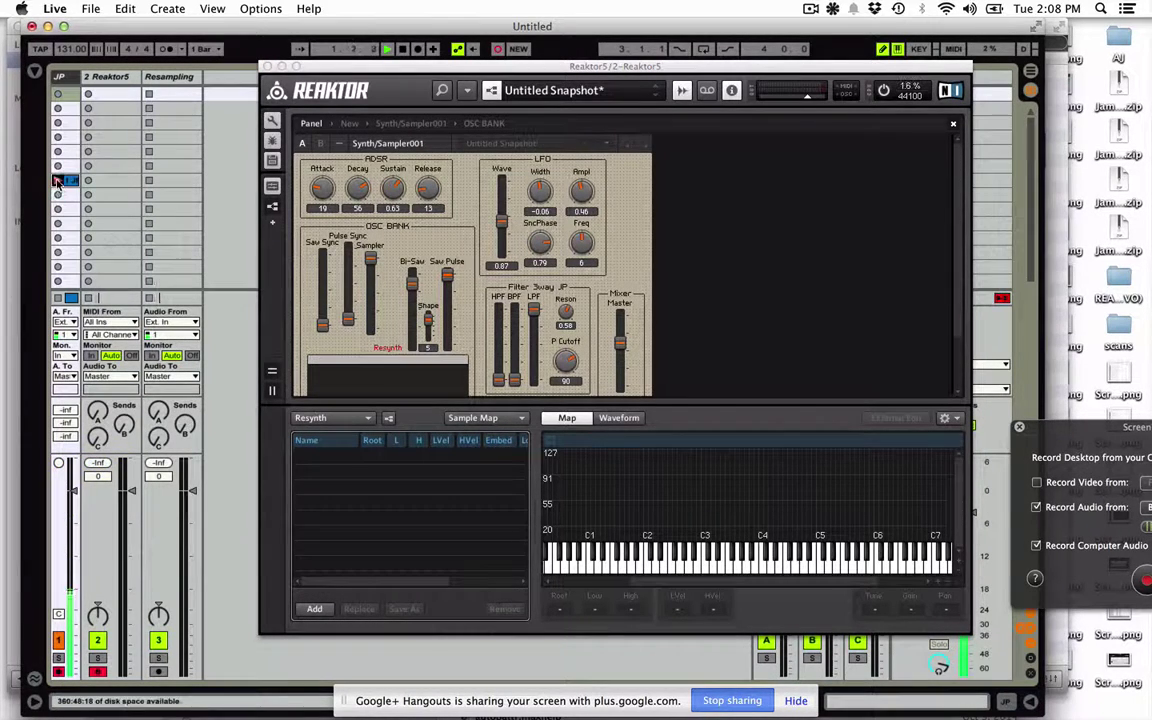
left_click_drag(71, 182, 419, 476)
left_click(695, 337)
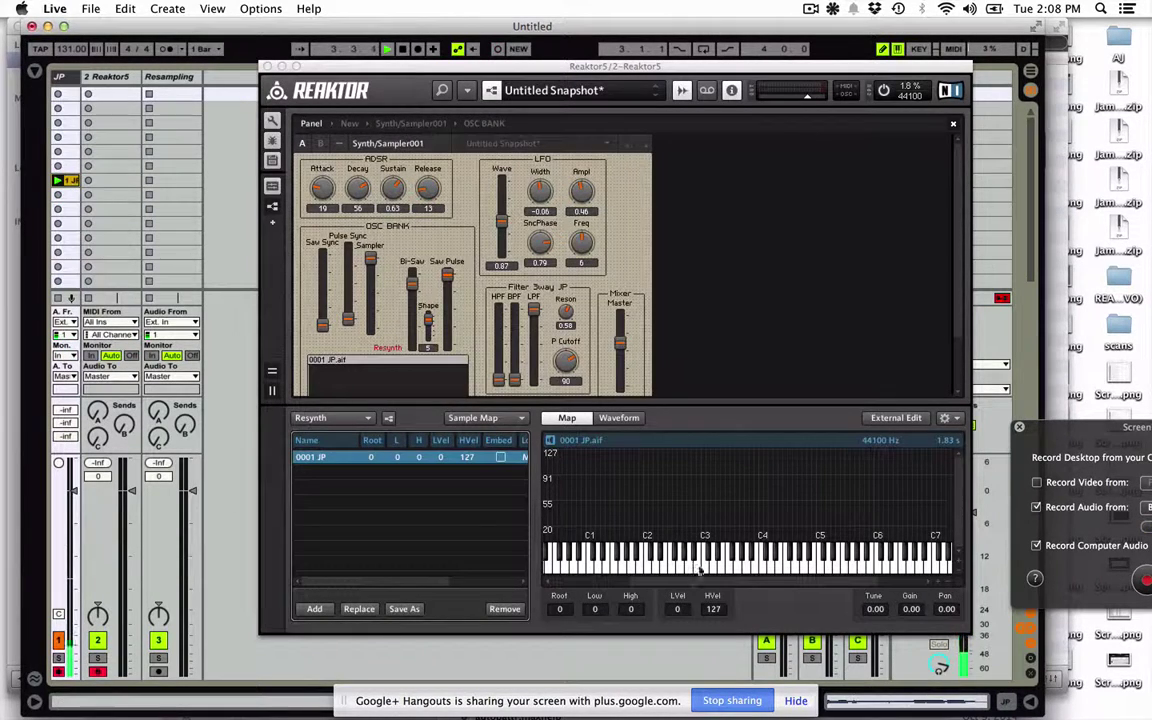
Set the root key of the 0001 JP sample to 60.
left_click(369, 467)
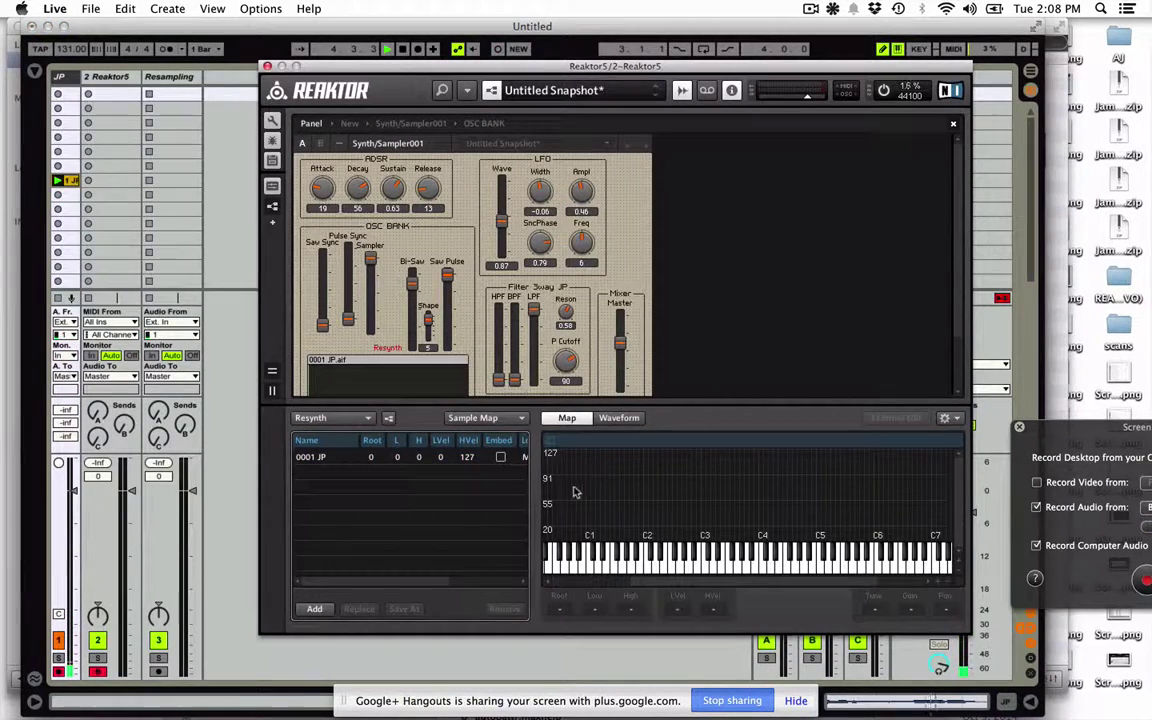
left_click(371, 459)
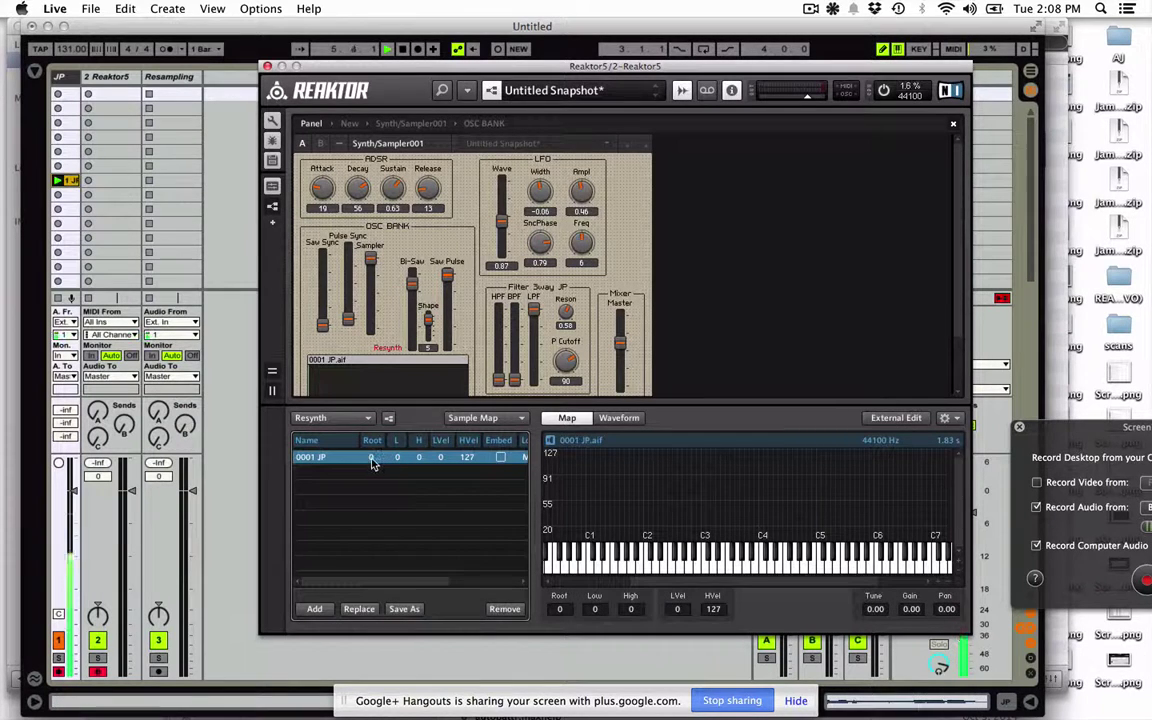
left_click(371, 459)
type("60")
key("Return")
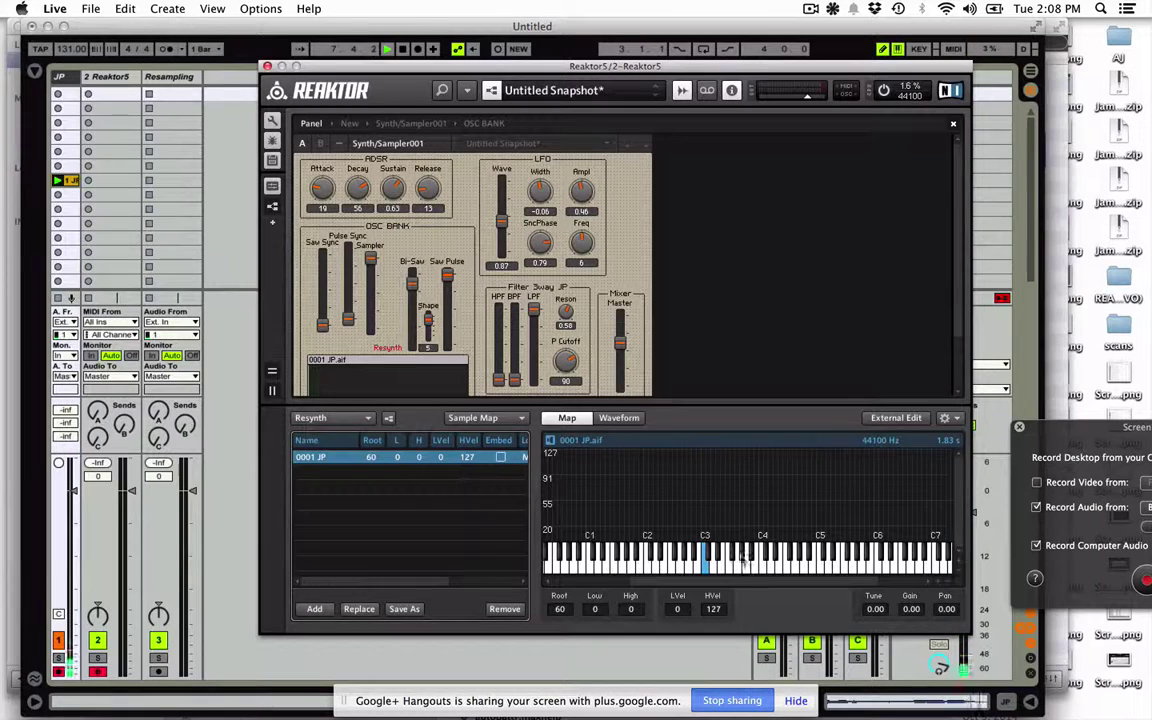
Set the high key of the 0001 JP sample to 127.
left_click(398, 460)
left_click(420, 459)
type("12")
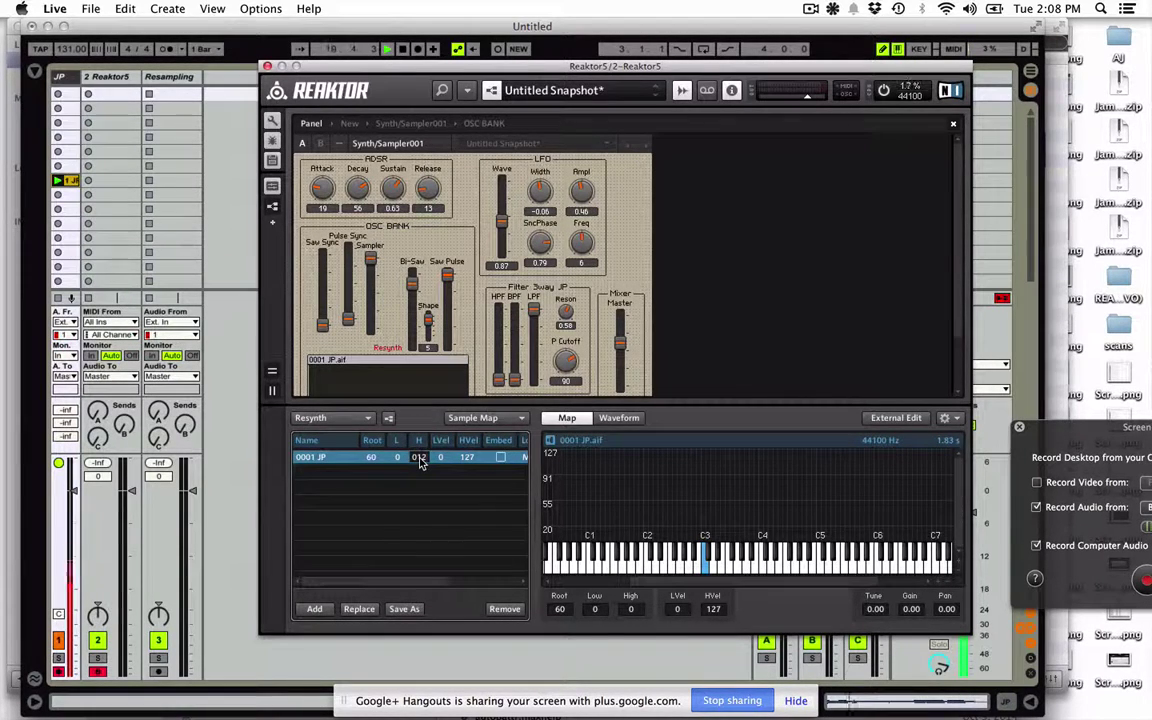
key("Return")
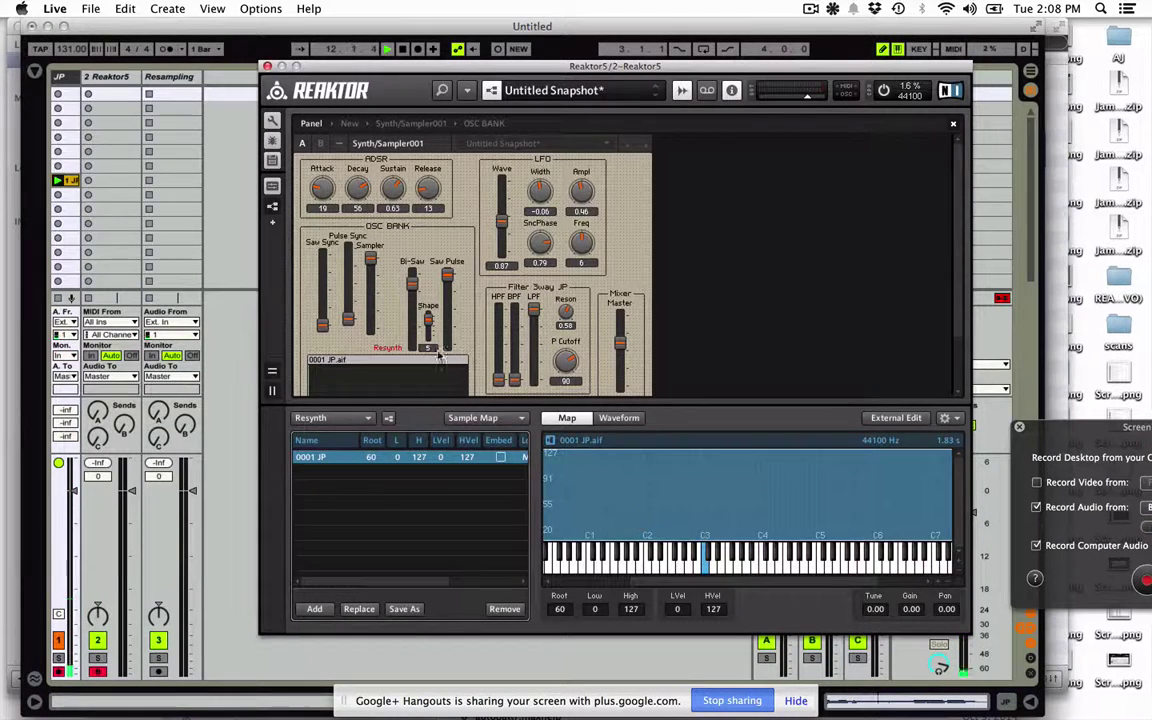
Lower the Bi-Saw and Saw Pulse levels in the OSC BANK to minimum, leaving the Sampler level raised.
scroll(436, 350, "down", 3)
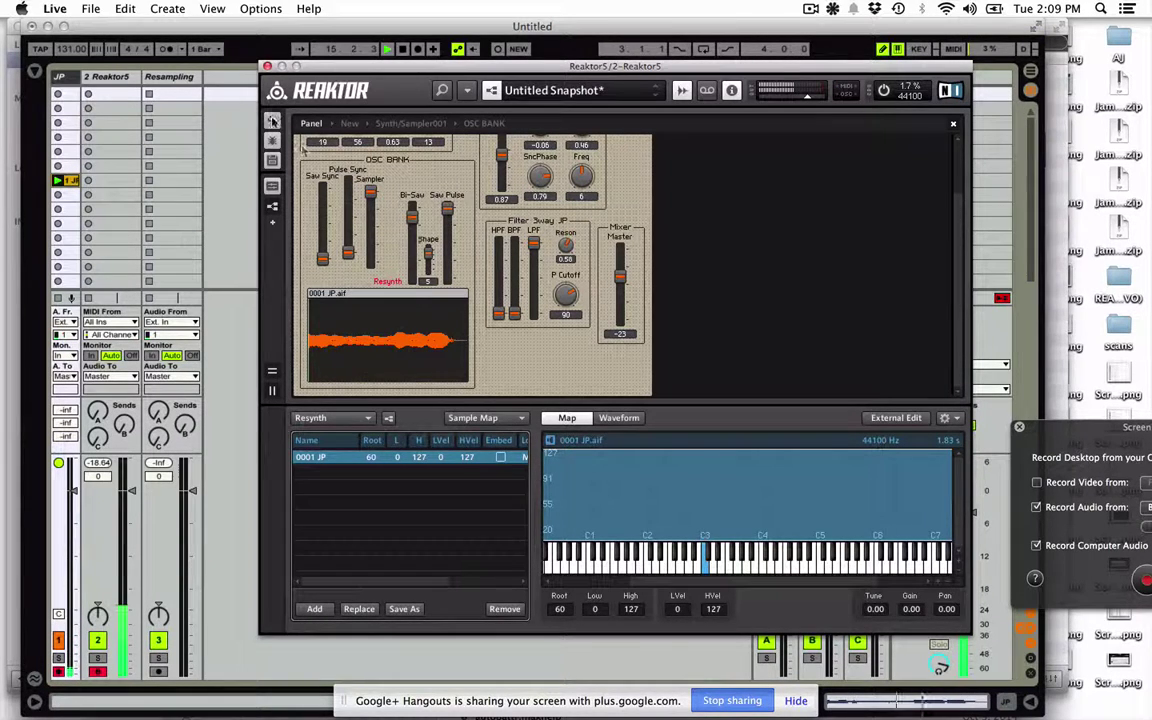
left_click_drag(370, 195, 412, 279)
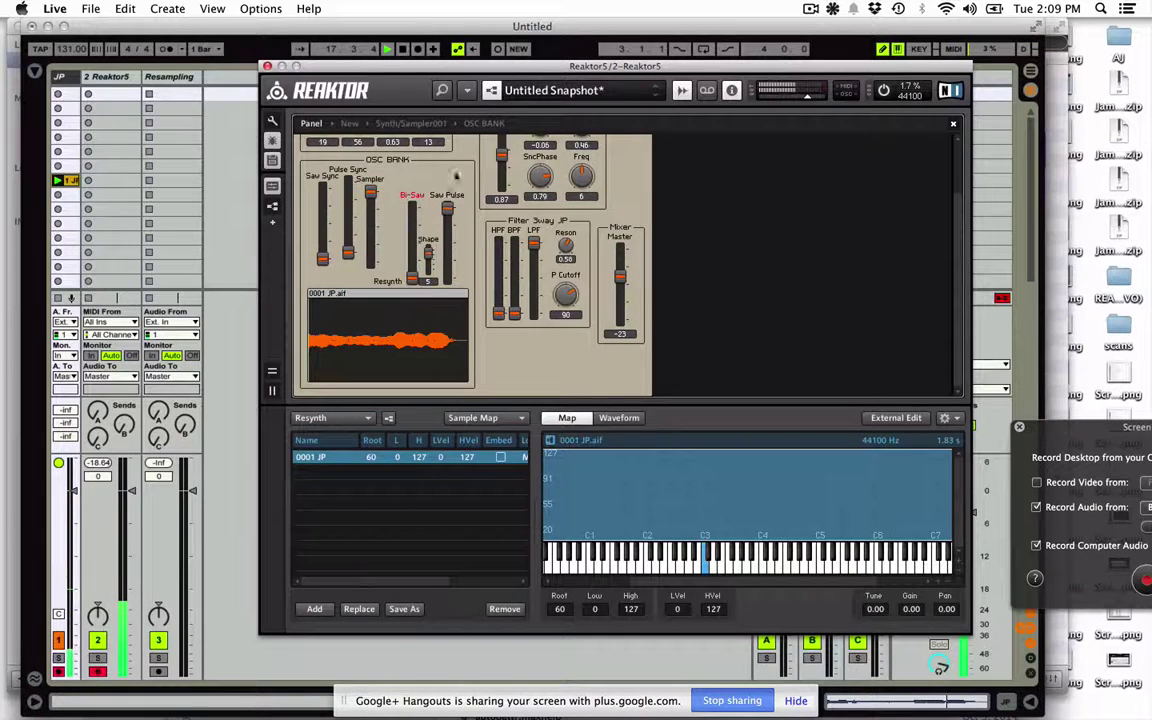
left_click_drag(449, 208, 449, 278)
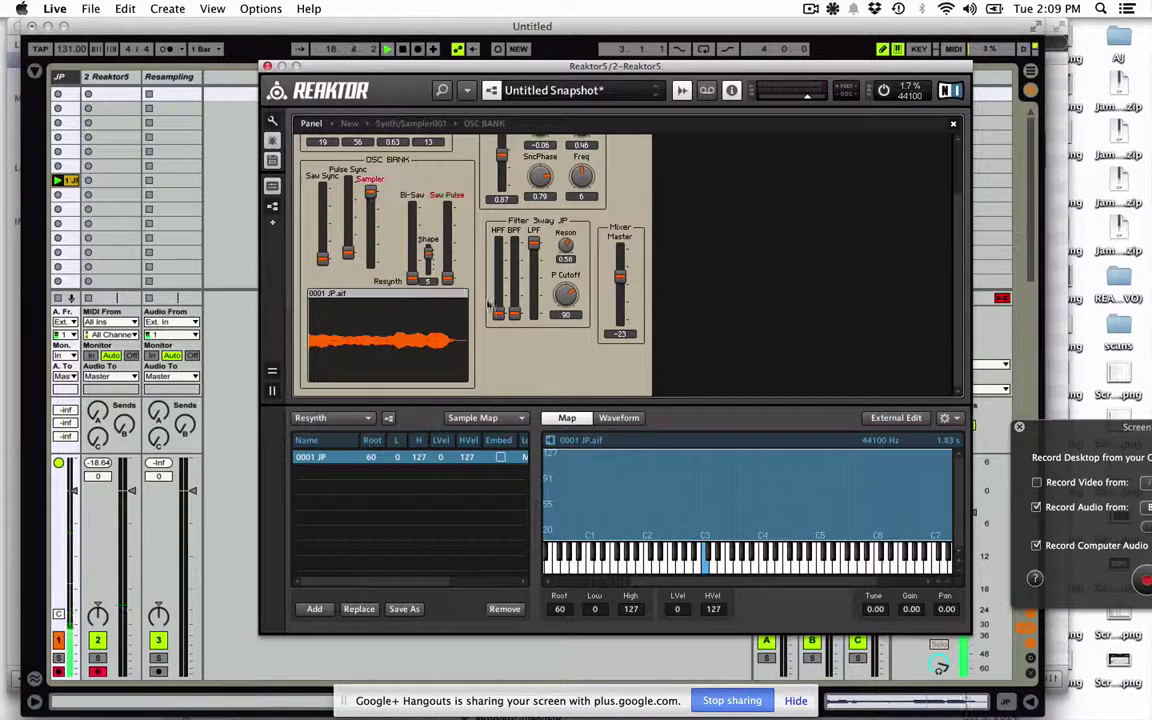
Inside the OSC BANK structure, add a Gate module beside Resynth and wire it to Resynth's G input.
scroll(520, 163, "up", 3)
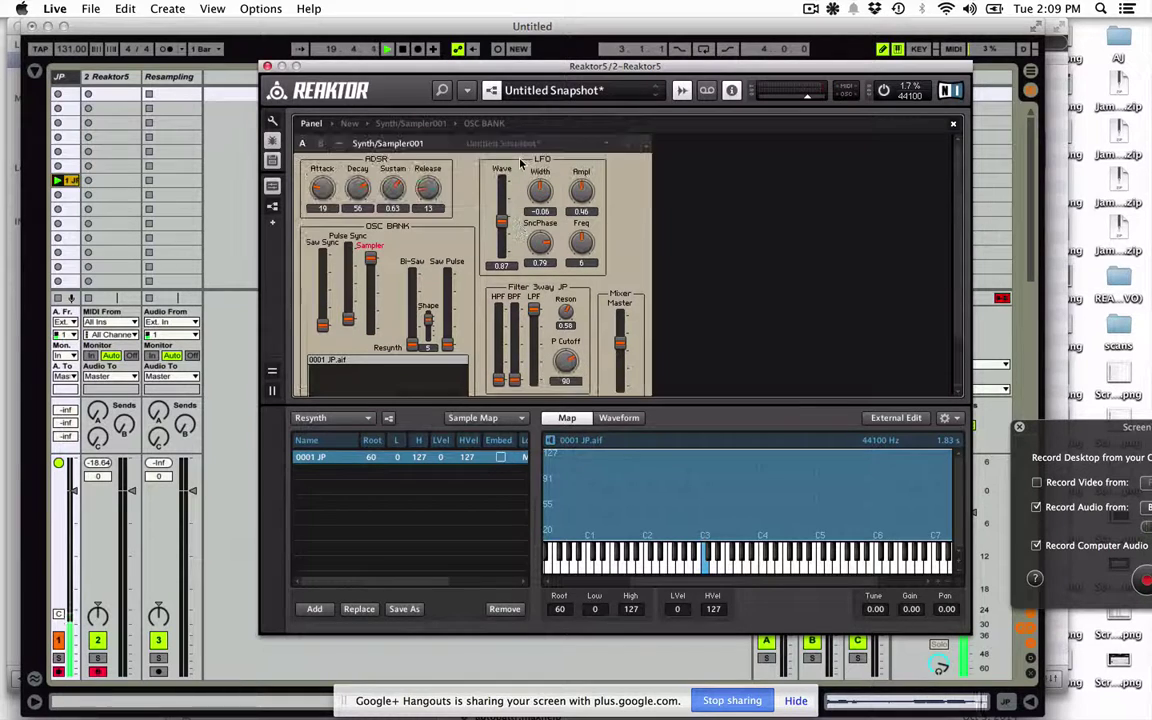
left_click(389, 122)
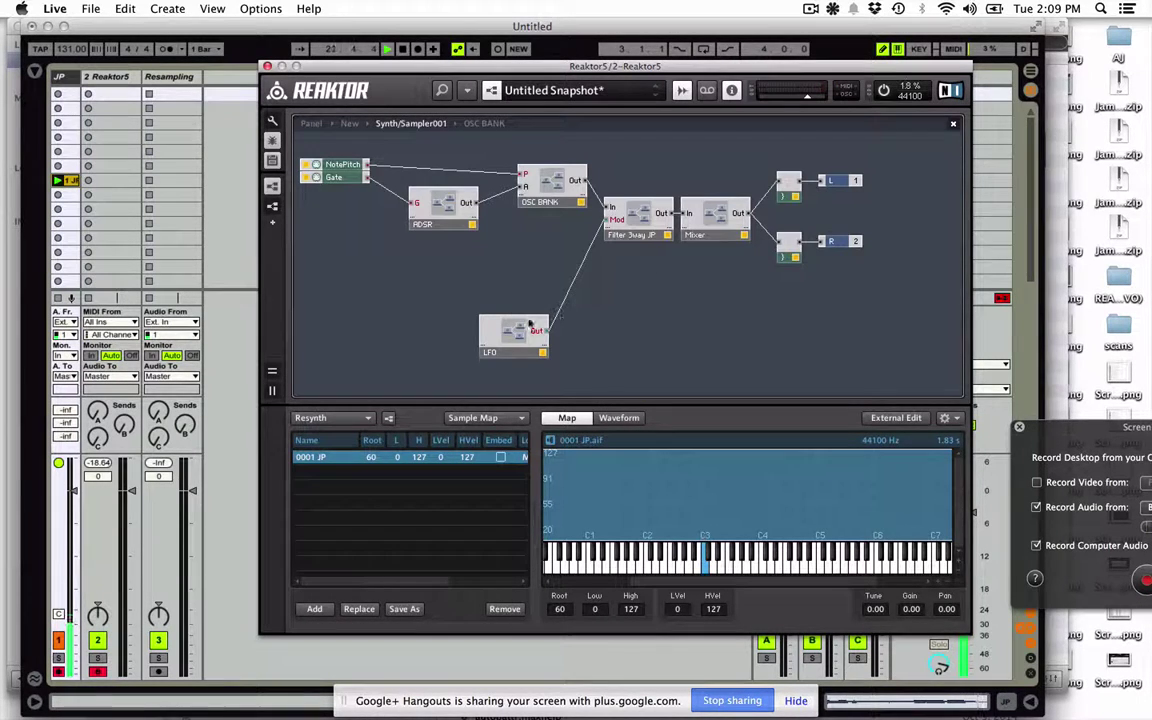
double_click(549, 199)
scroll(588, 342, "down", 3)
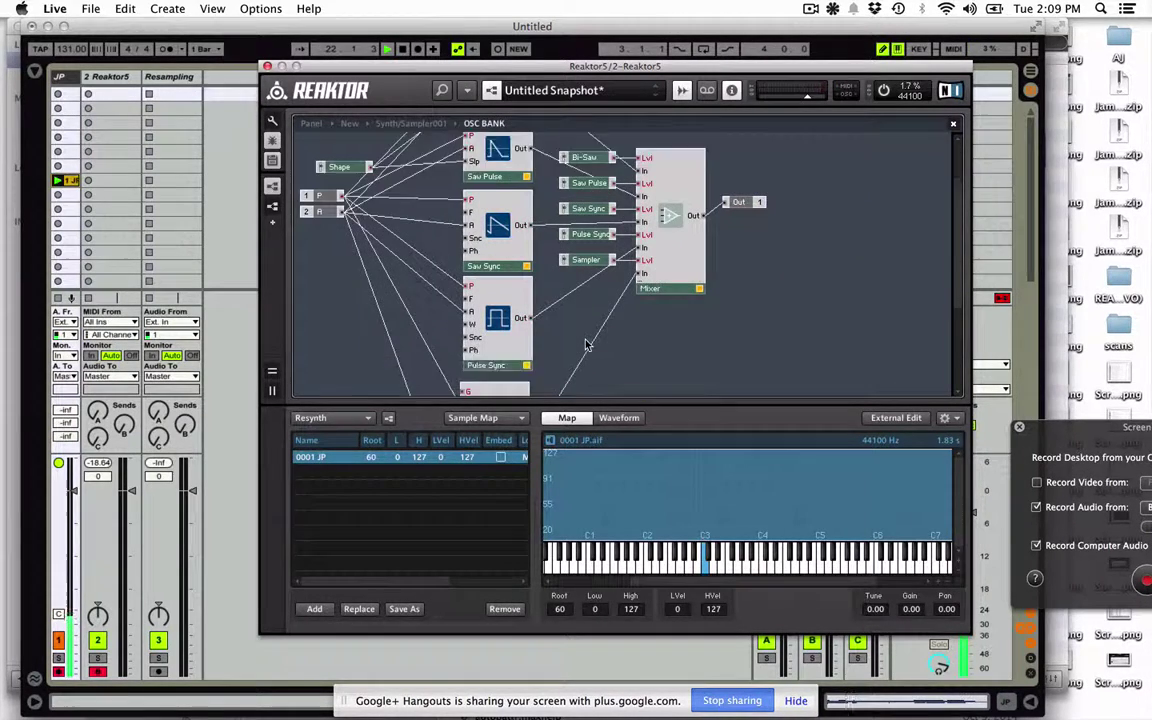
scroll(587, 343, "down", 5)
scroll(587, 343, "up", 5)
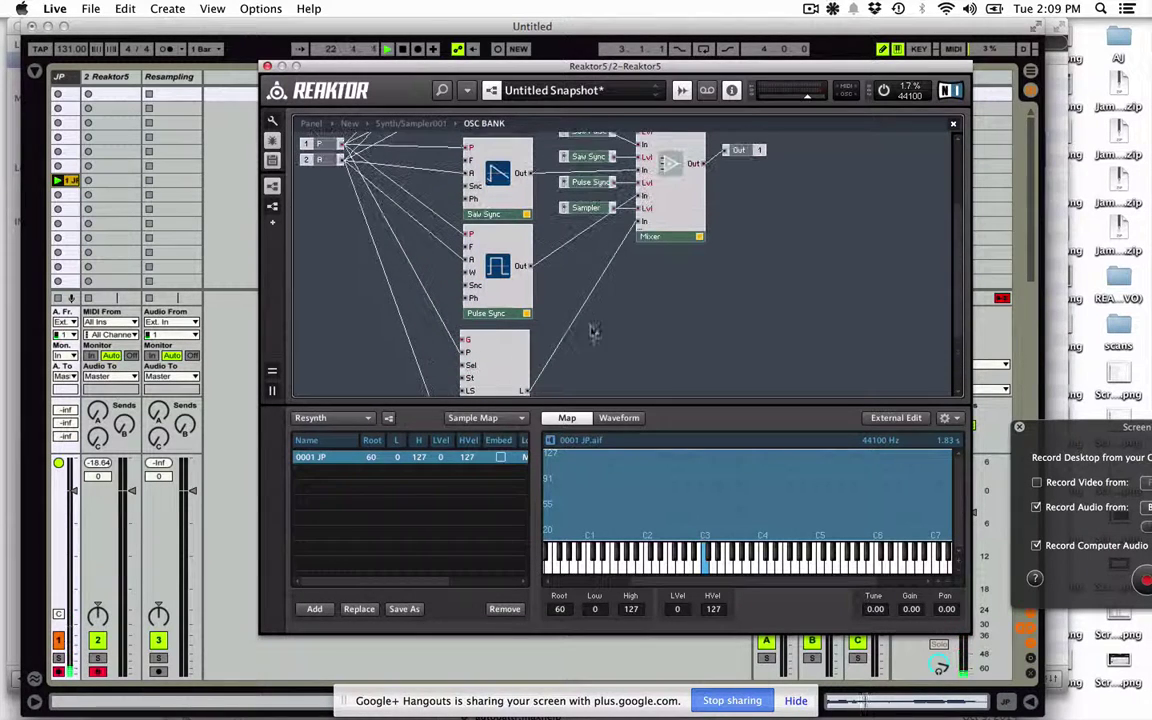
left_click(596, 210)
scroll(700, 258, "down", 3)
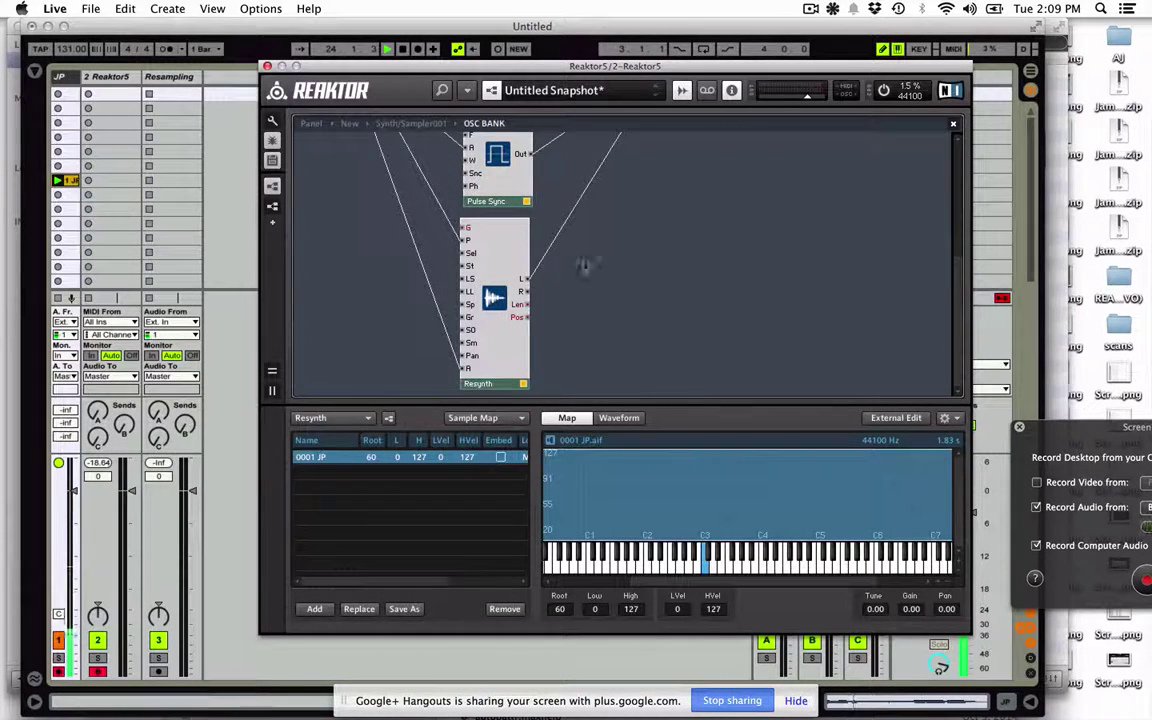
left_click(490, 290)
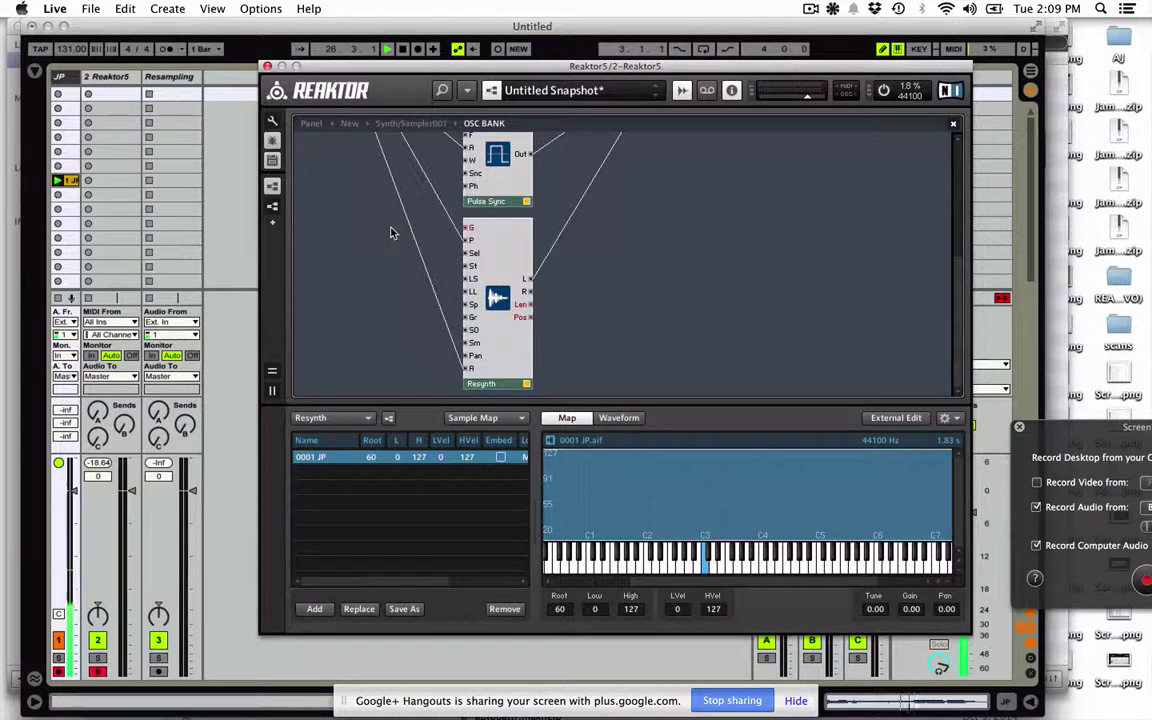
key("Return")
type("gate")
key("Return")
left_click_drag(438, 232, 376, 232)
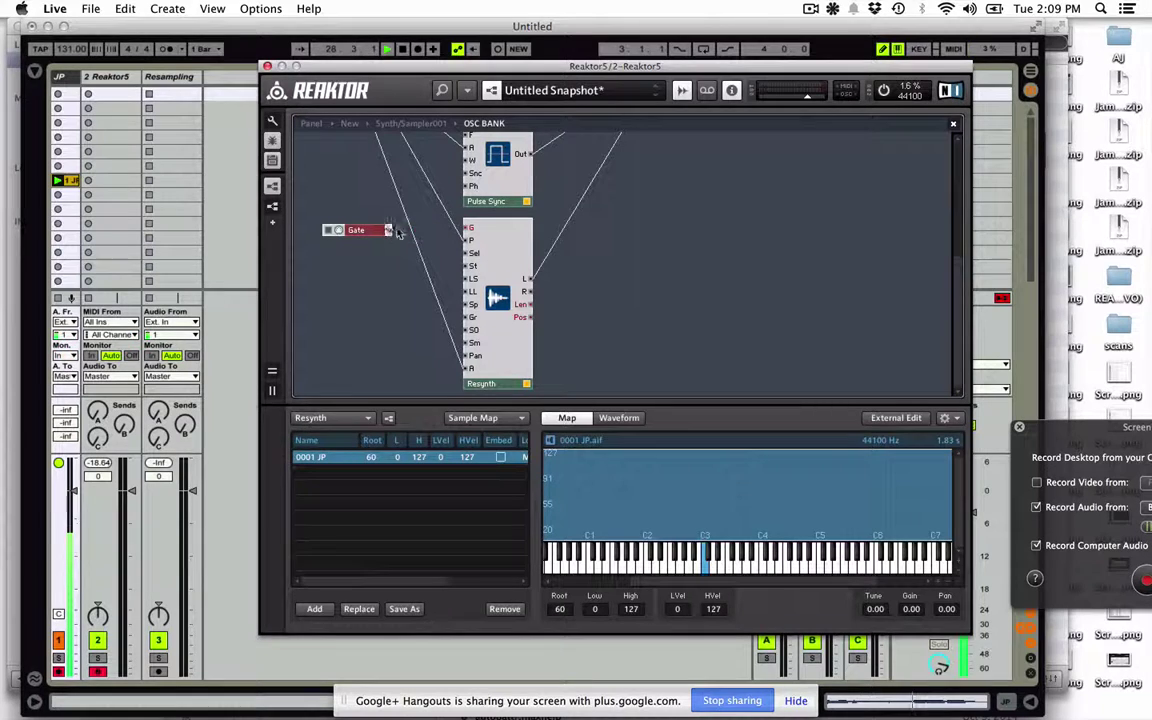
Back in the instrument panel, turn on looping for the 0001 JP sample and set its loop region from 15336 to 54230.
double_click(379, 316)
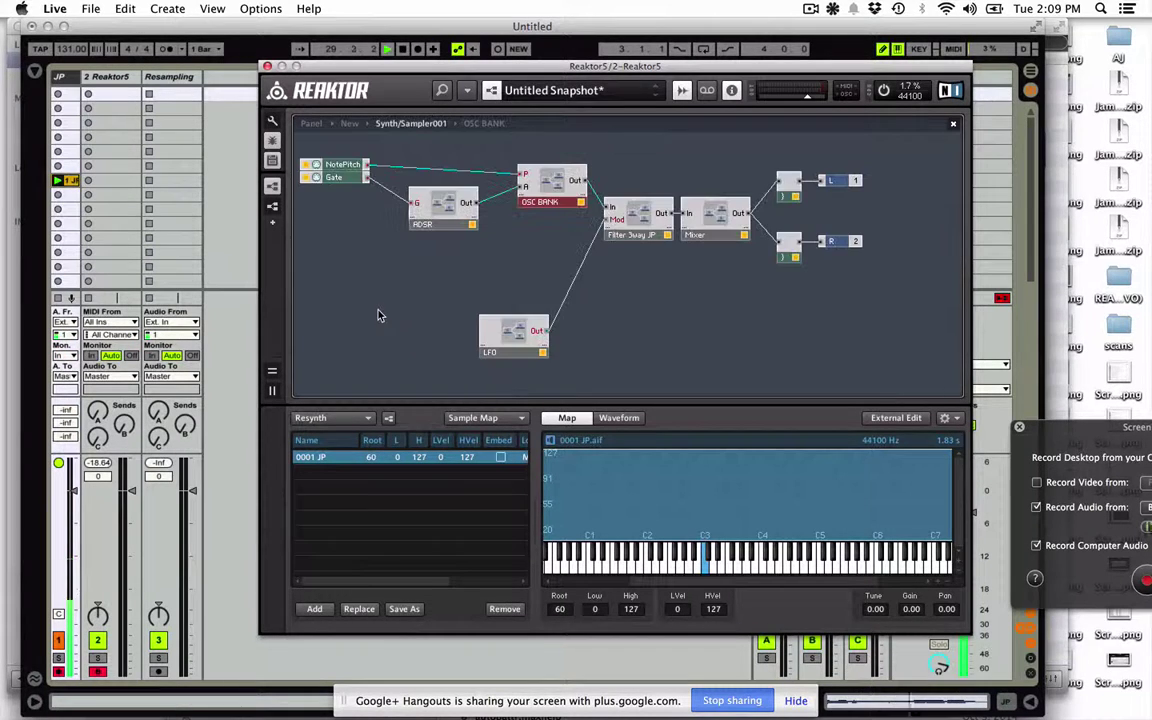
double_click(513, 271)
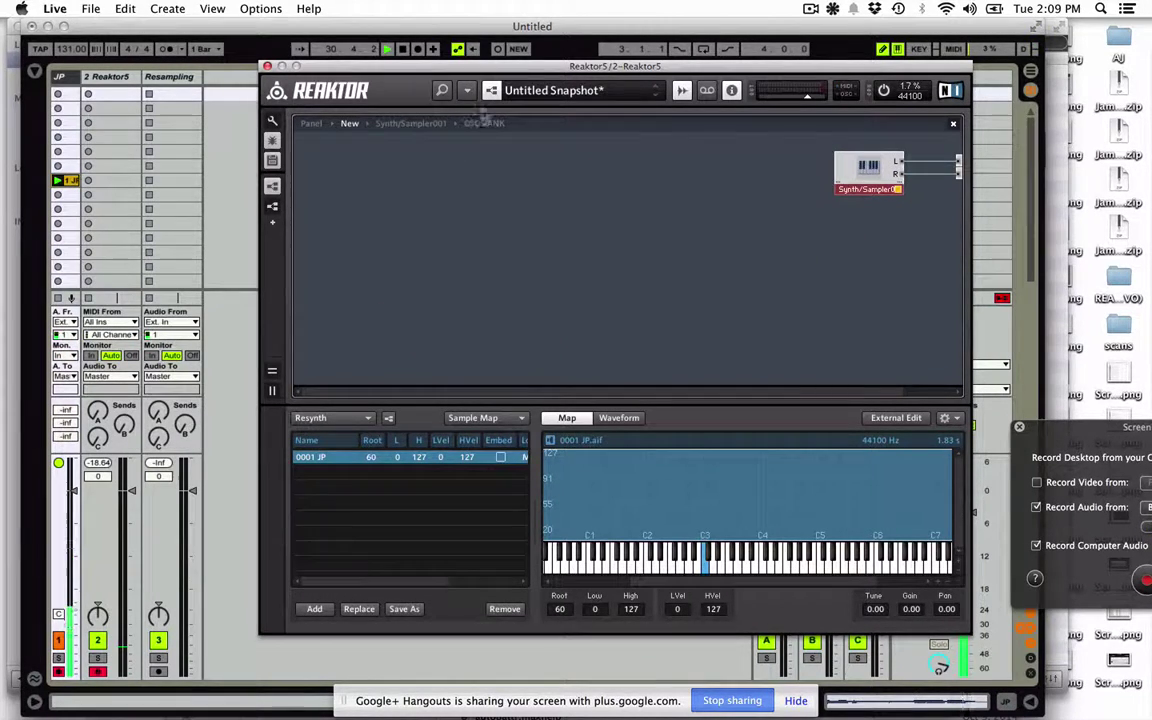
left_click(311, 123)
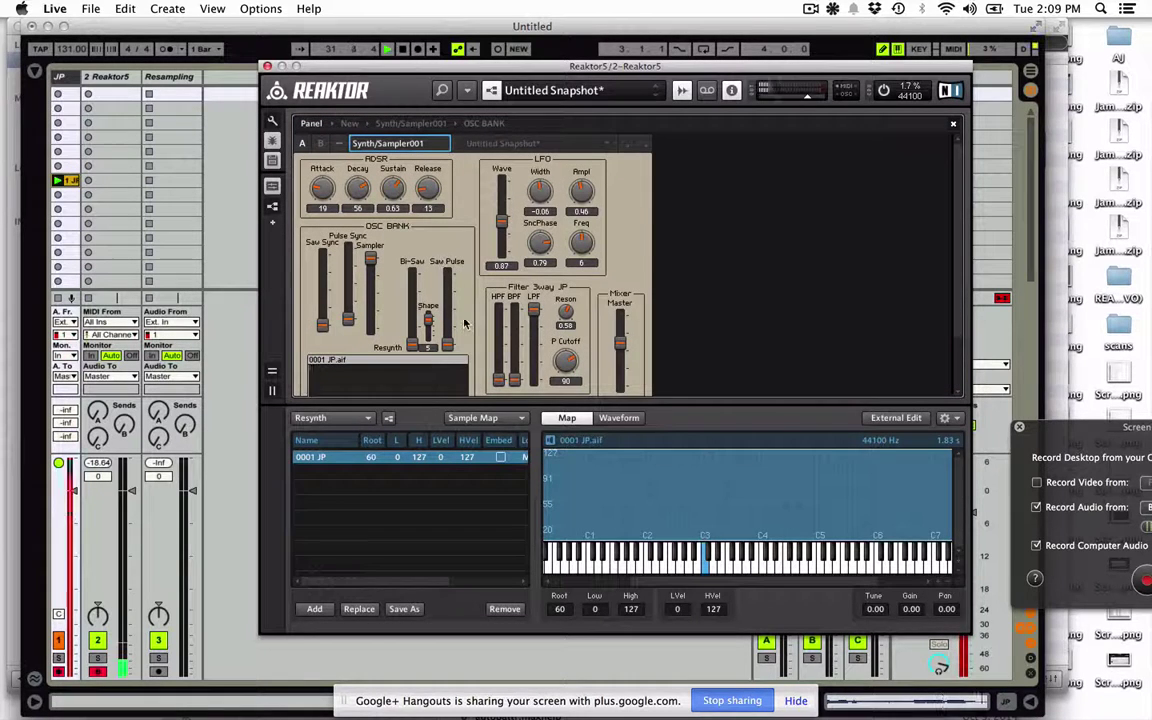
scroll(464, 322, "down", 2)
scroll(464, 322, "down", 1)
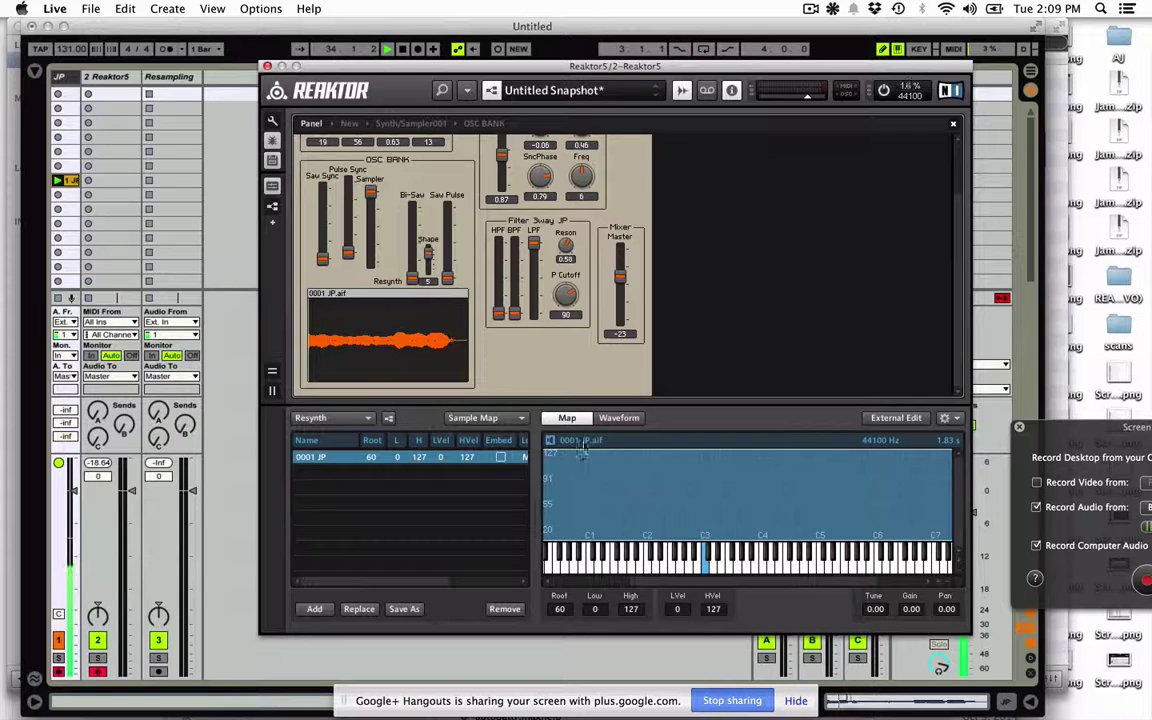
left_click(614, 418)
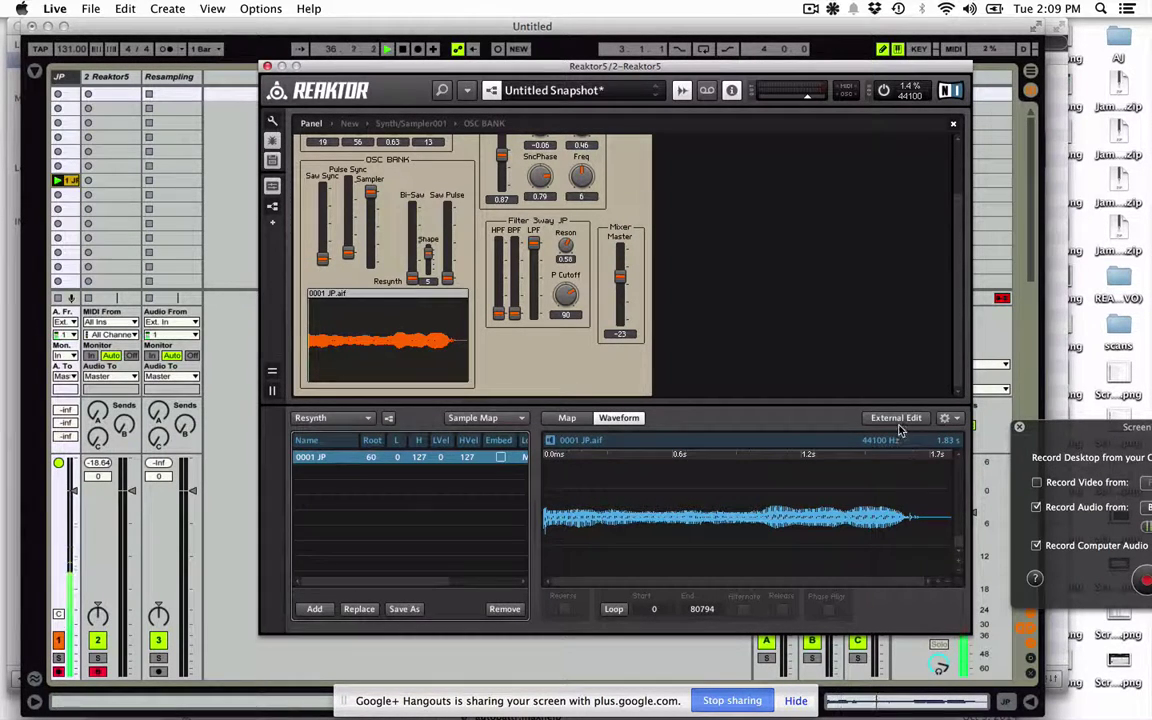
left_click(616, 609)
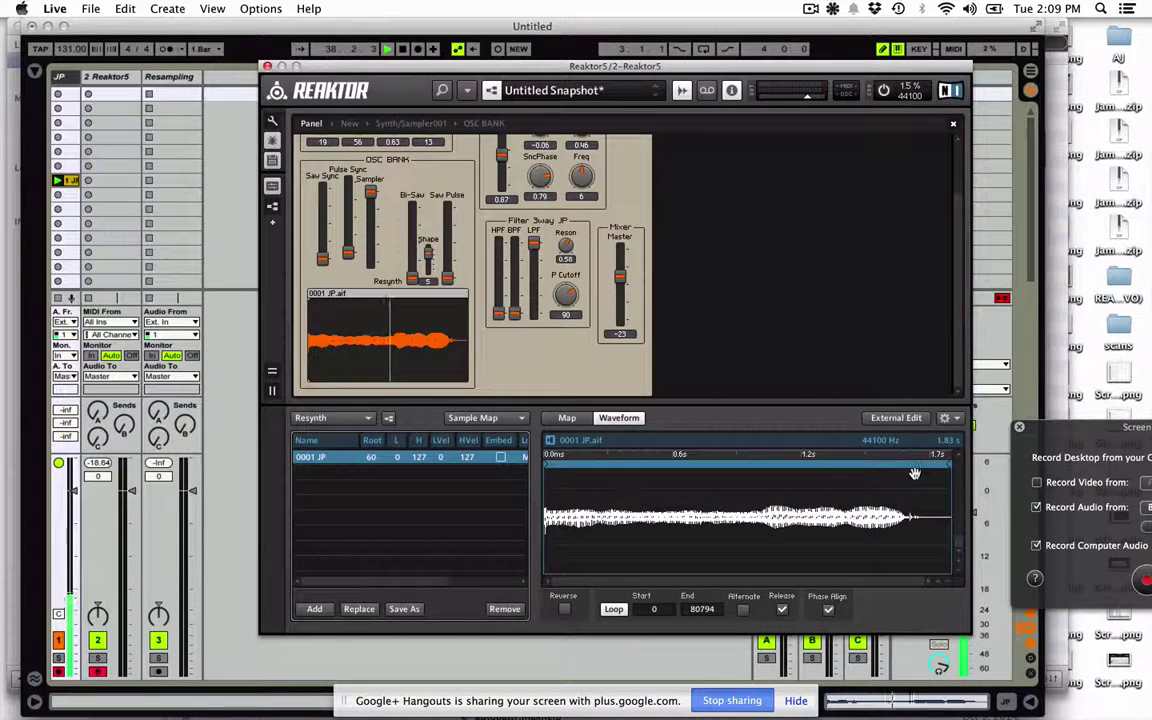
left_click_drag(950, 466, 738, 474)
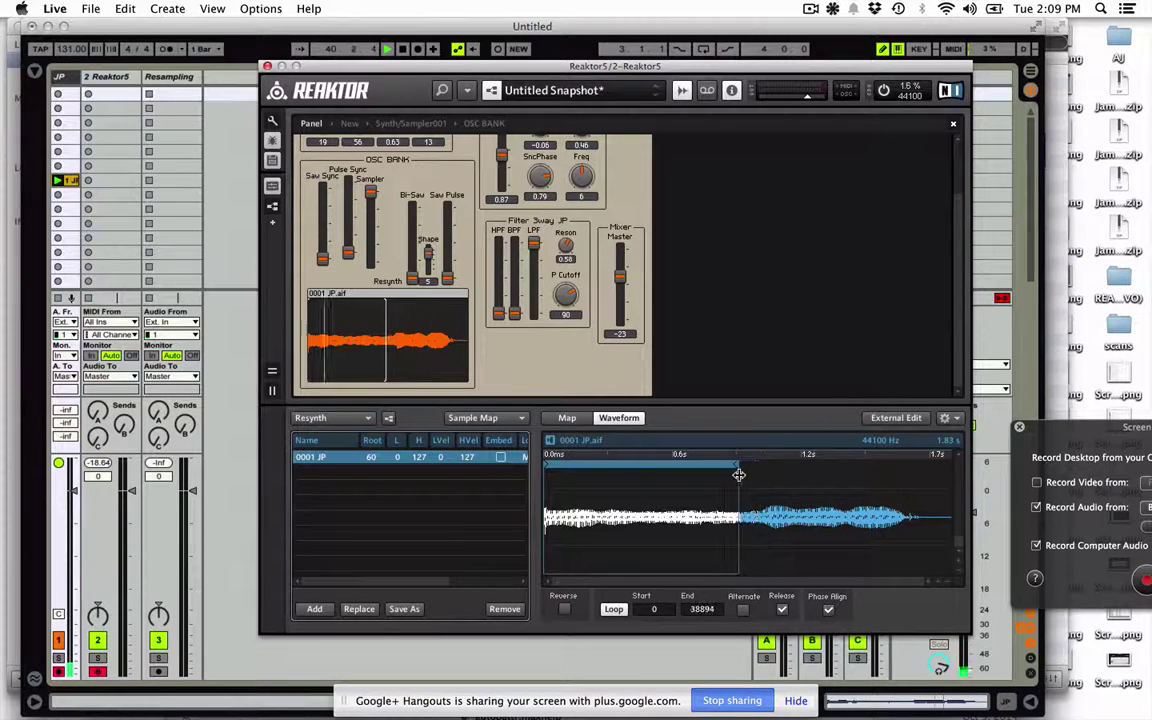
left_click_drag(653, 470, 738, 470)
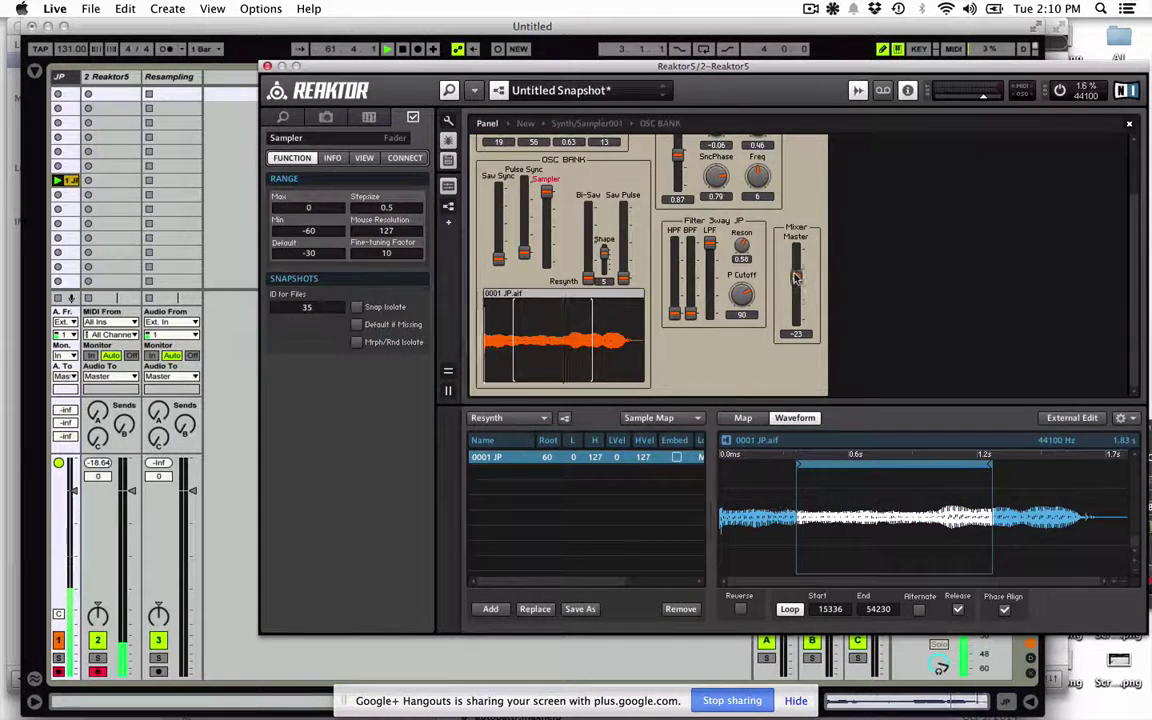
Set the Mixer Master to 0 and adjust the Filter 3way JP with raised HPF and BPF, Reson 0.86 and P Cutoff 80.
left_click_drag(796, 277, 793, 208)
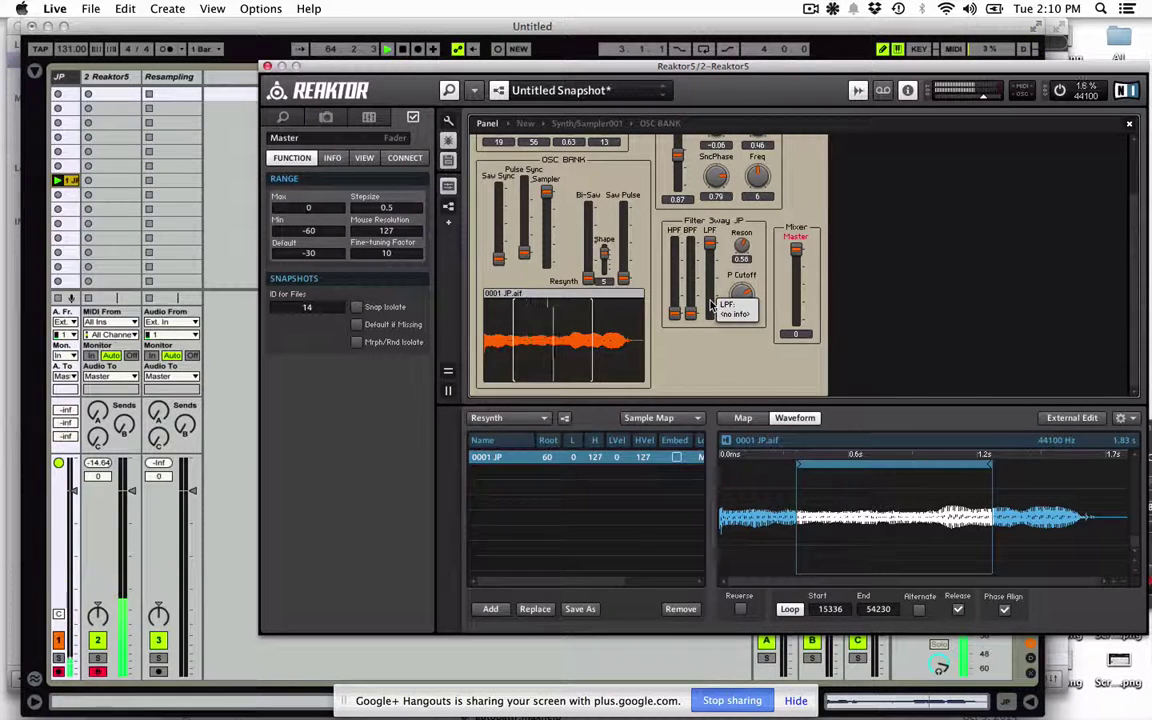
scroll(725, 200, "up", 3)
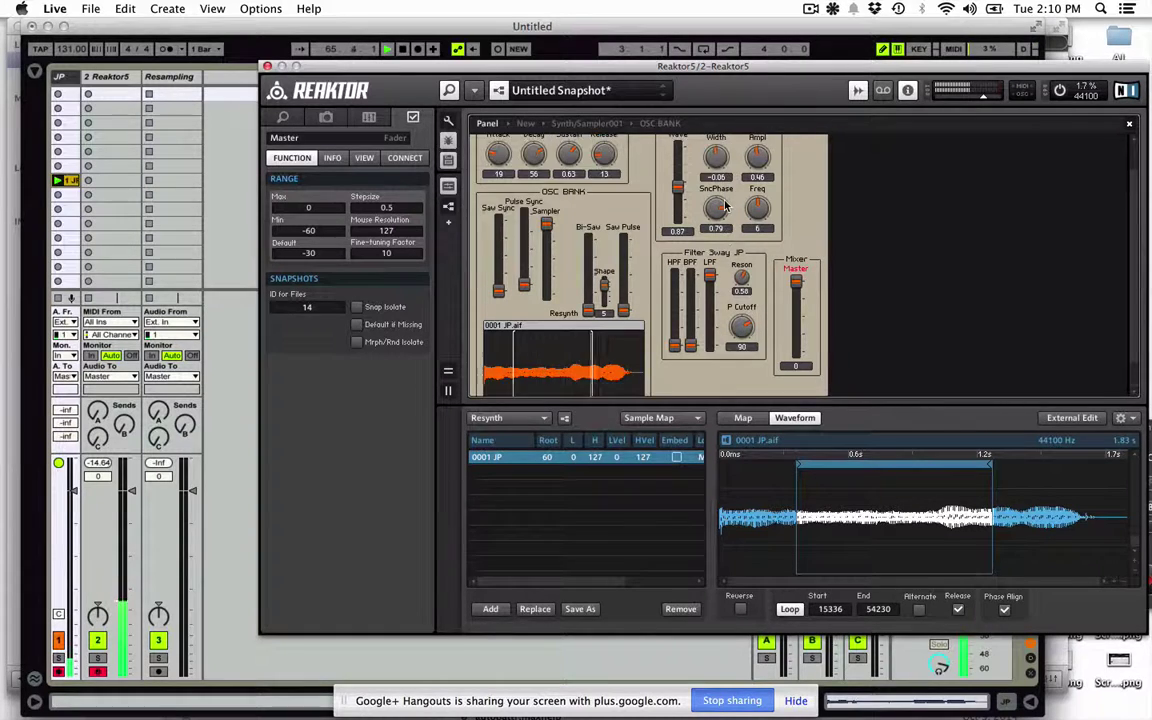
left_click(743, 360)
left_click_drag(690, 378, 688, 298)
left_click_drag(686, 374, 678, 277)
left_click_drag(742, 362, 746, 398)
Set the LFO's Ampl to 0.16 and its Freq to 1.3.
left_click_drag(759, 189, 760, 213)
left_click_drag(758, 238, 763, 280)
left_click_drag(762, 183, 763, 188)
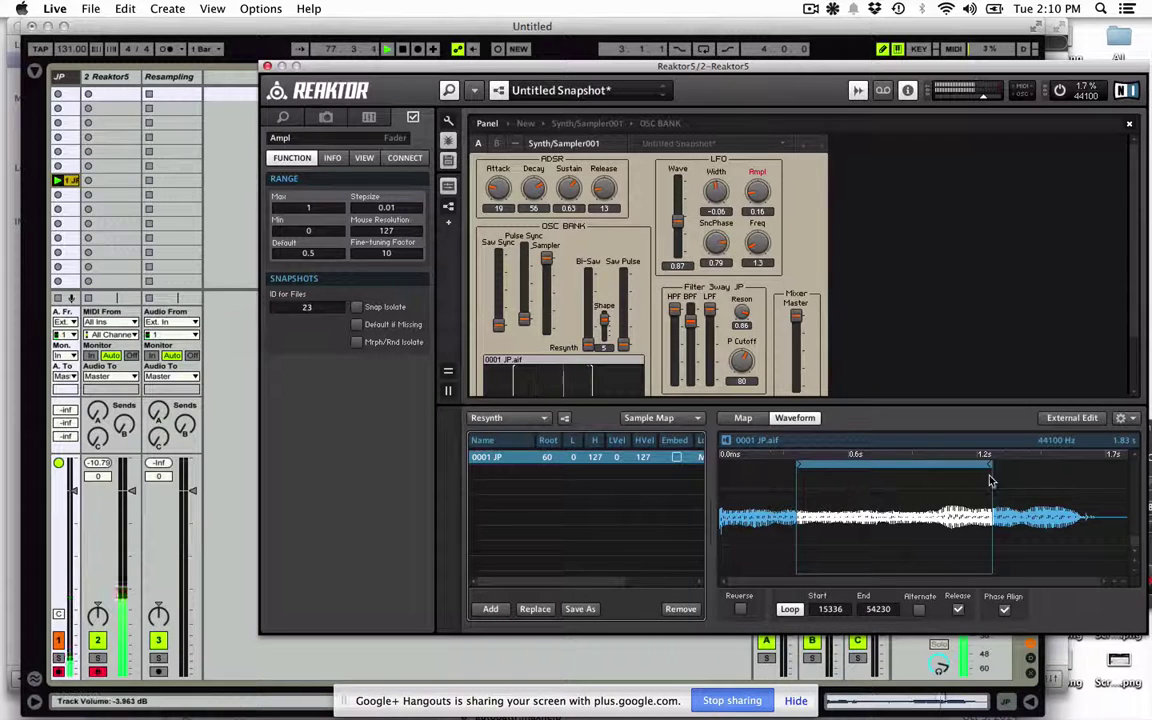
Narrow the 0001 JP sample's loop region to start at 43795 and end at 55968.
mouse_move(991, 465)
left_mouse_down()
mouse_move(856, 478)
mouse_move(985, 466)
mouse_move(971, 465)
left_mouse_up()
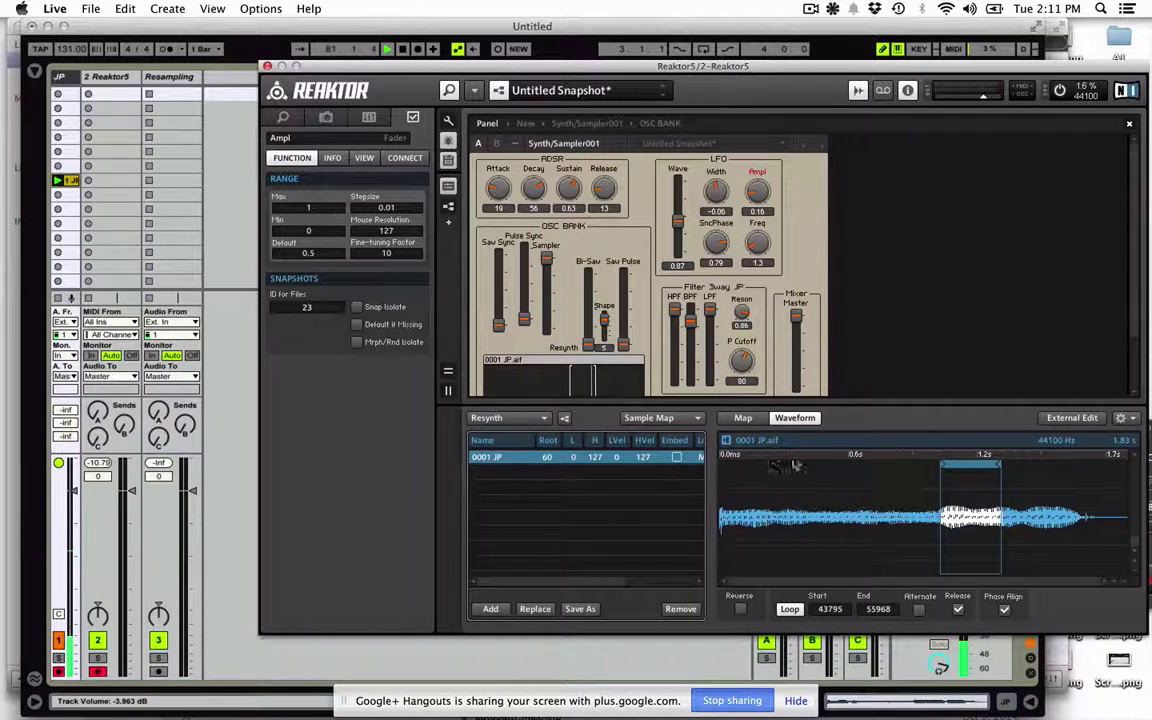
scroll(670, 348, "down", 3)
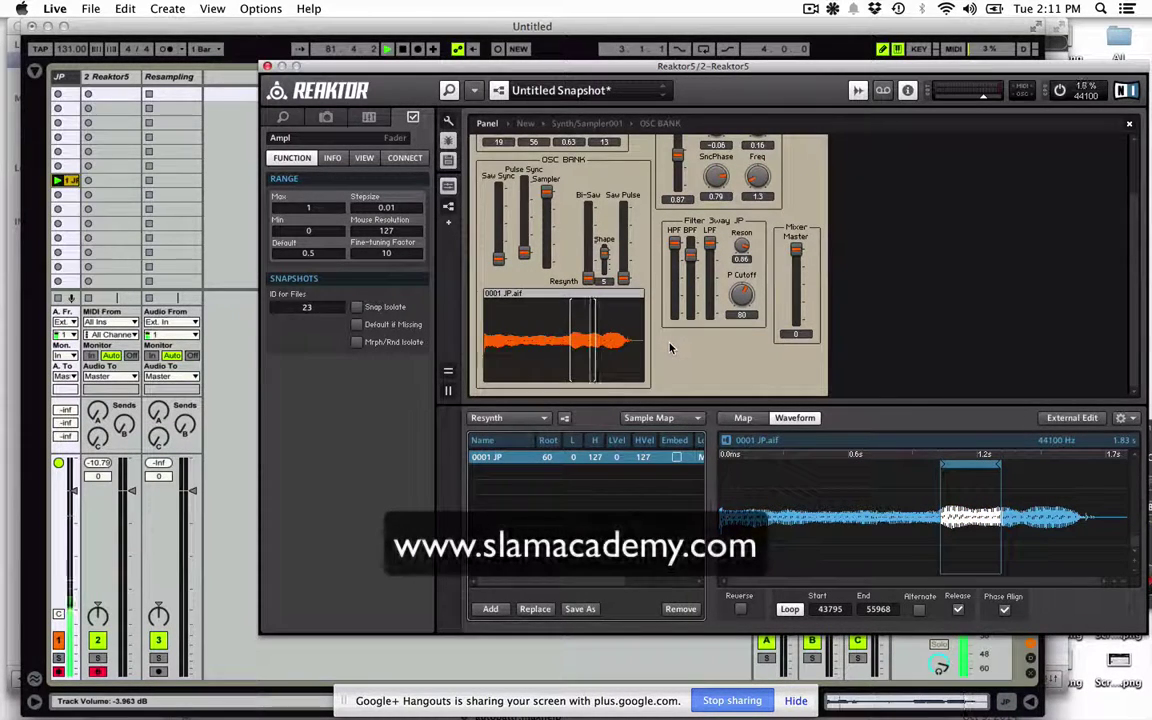